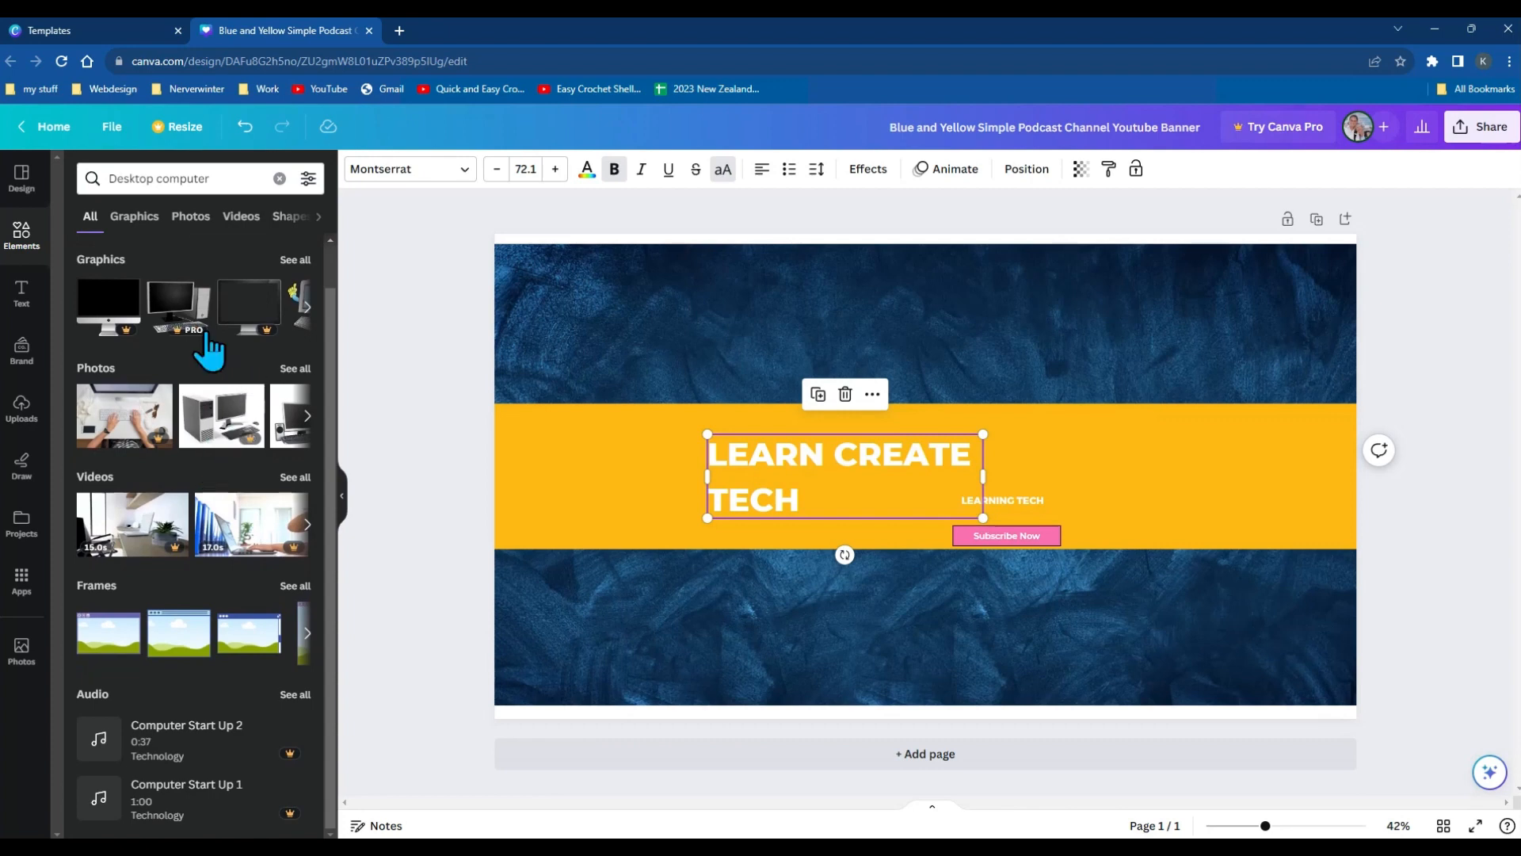
# Add the white desktop monitor graphic to the banner, shrink it and place it beside the LEARN CREATE TECH title
pyautogui.click(309, 308)
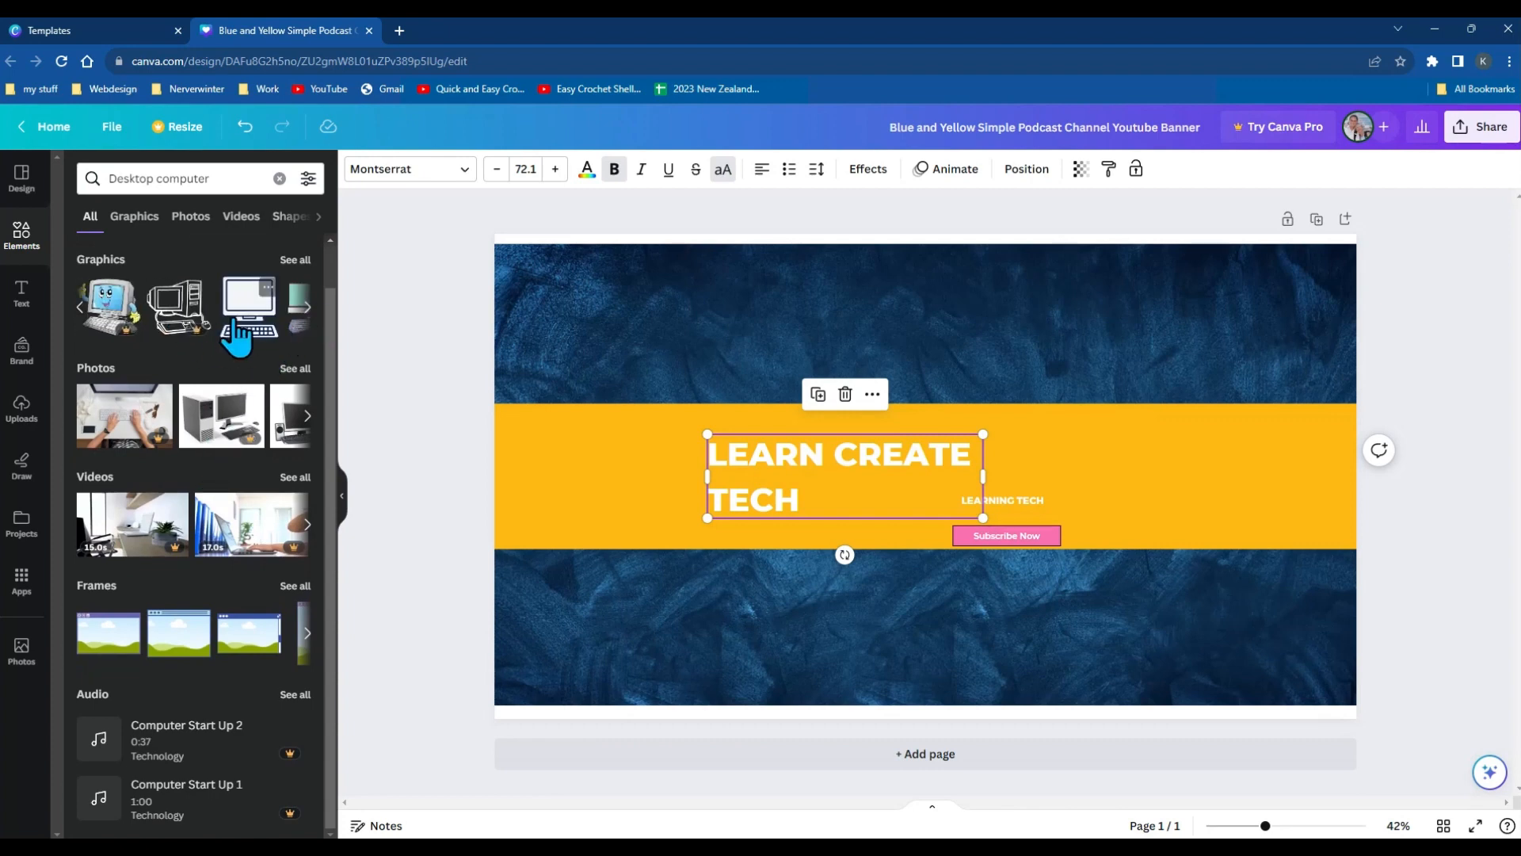
pyautogui.click(308, 308)
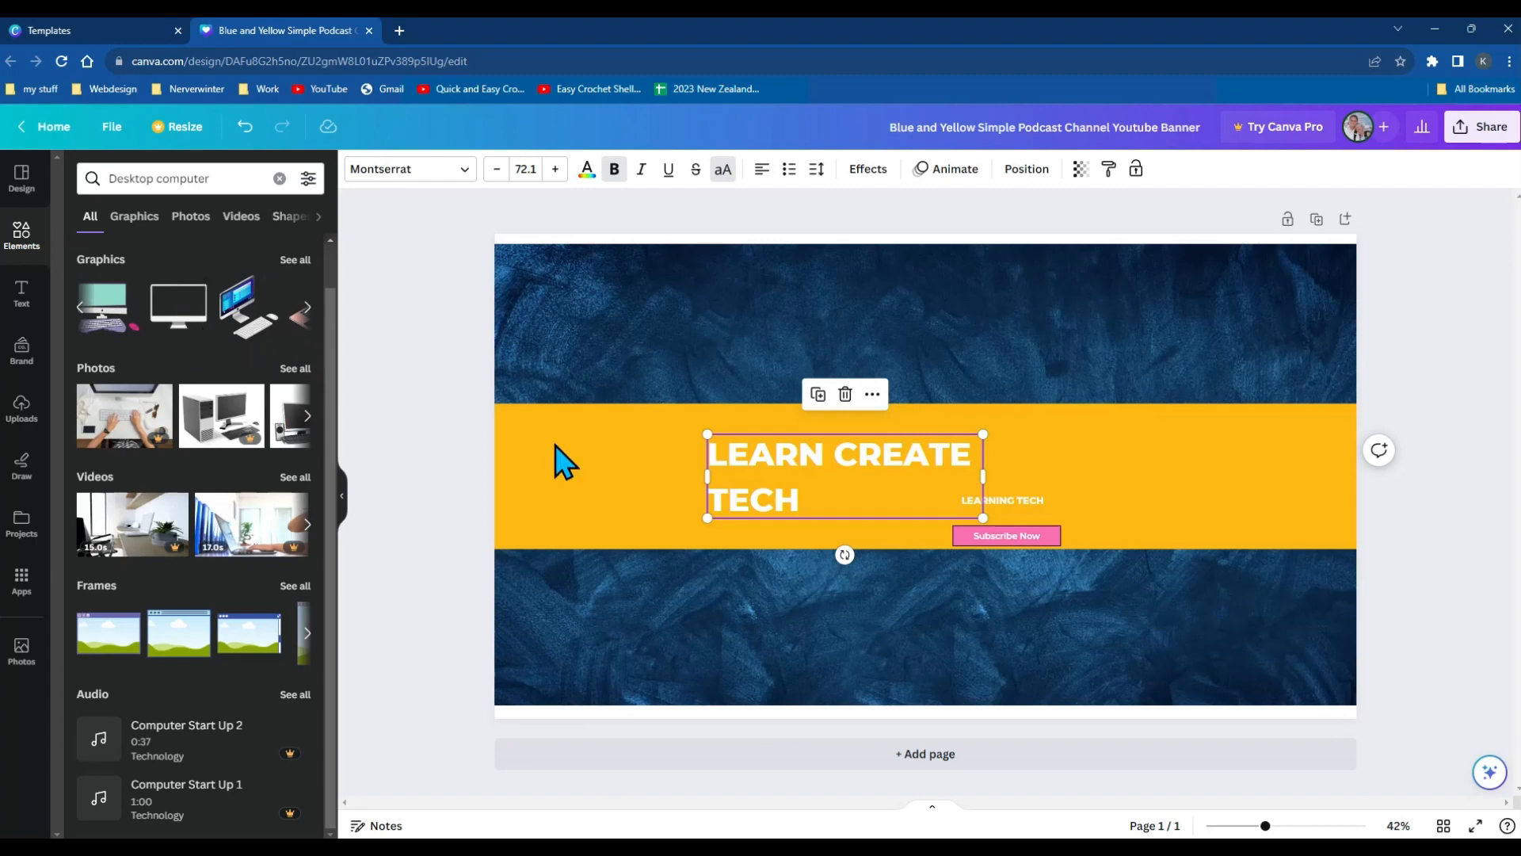
pyautogui.click(178, 321)
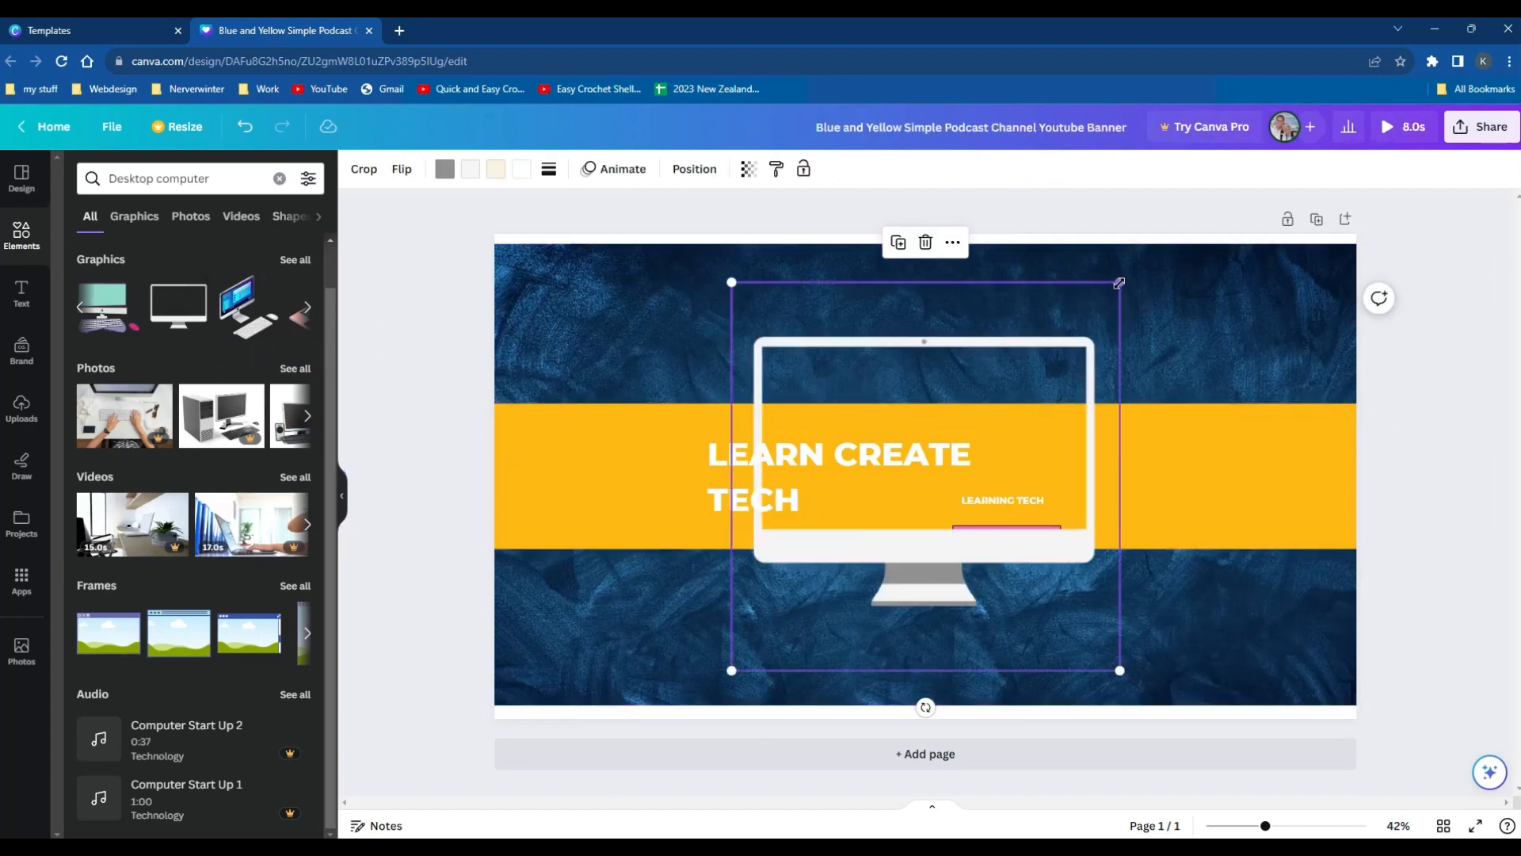
pyautogui.moveTo(1121, 283); pyautogui.dragTo(808, 595)
pyautogui.moveTo(791, 655); pyautogui.dragTo(1042, 453)
pyautogui.click(1105, 501)
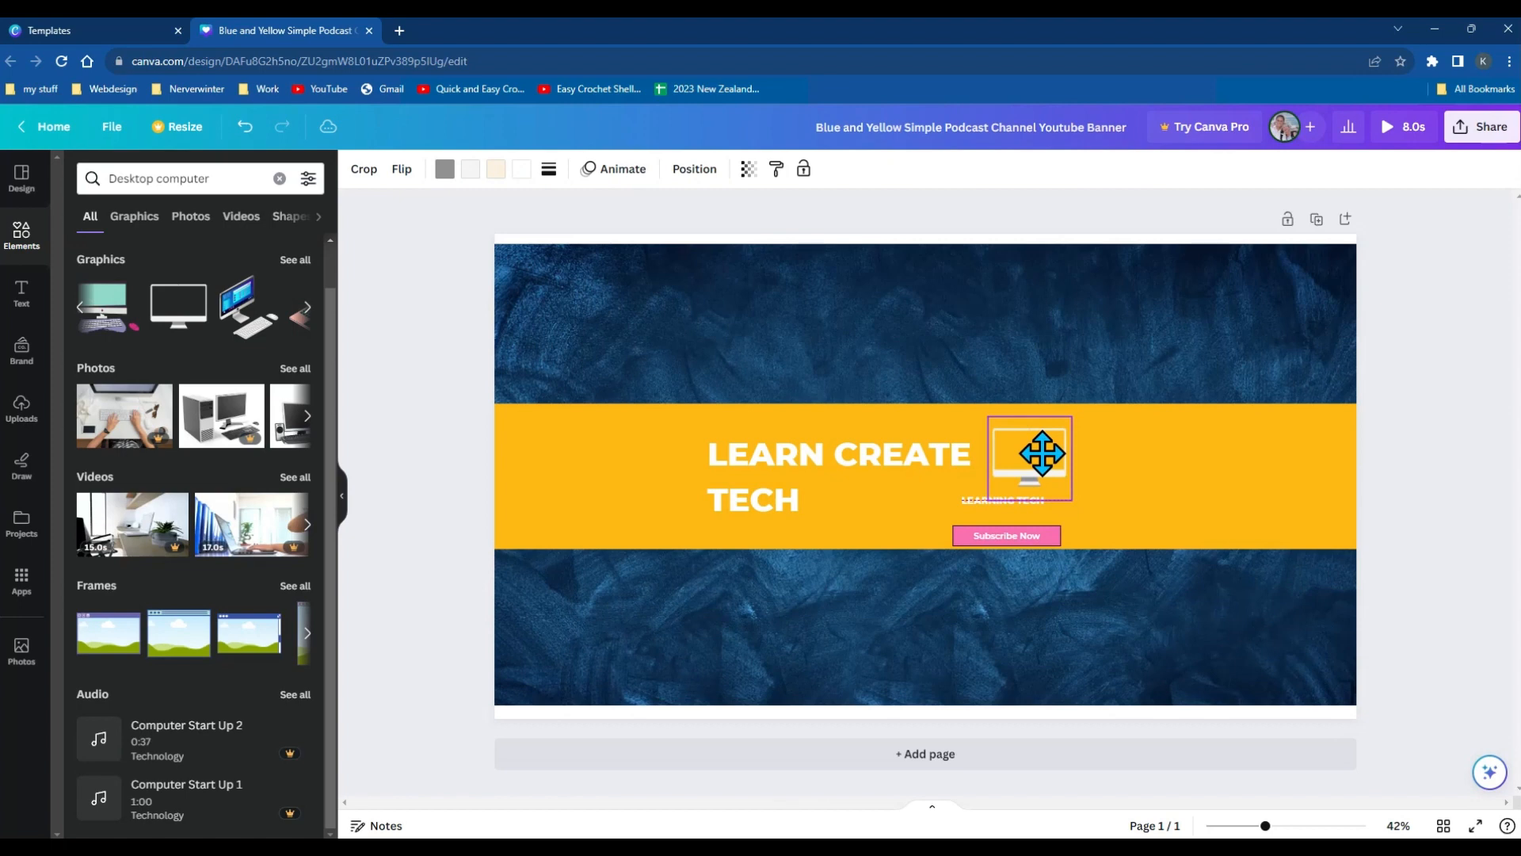
pyautogui.click(1141, 510)
# Move the LEARNING TECH text and Subscribe Now label beneath the monitor graphic, and enlarge the blue background image upward over the white strip
pyautogui.click(1021, 504)
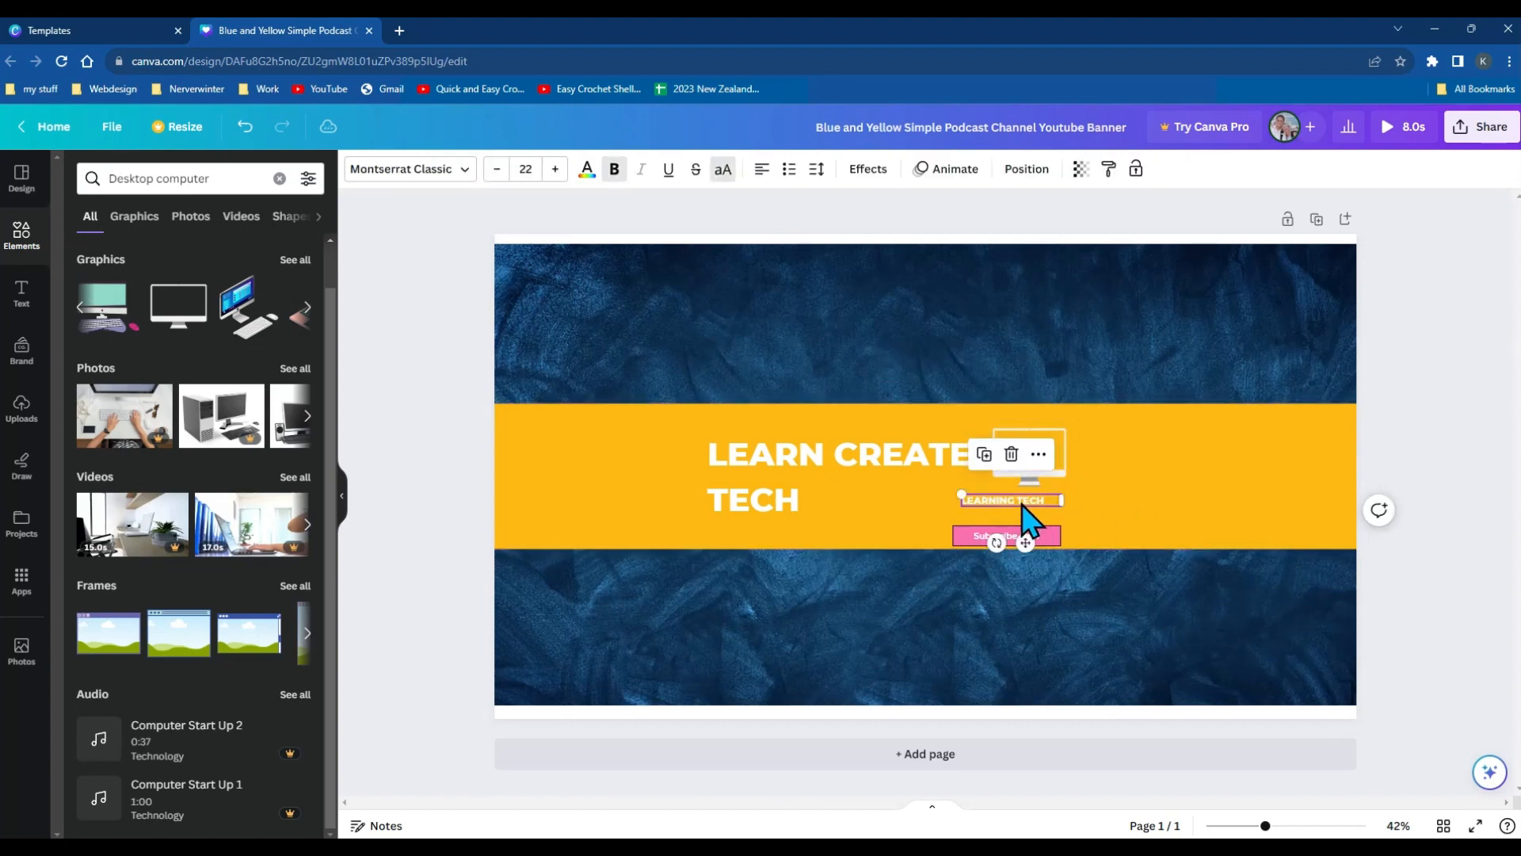
pyautogui.moveTo(1021, 508); pyautogui.dragTo(1057, 530)
pyautogui.click(1106, 606)
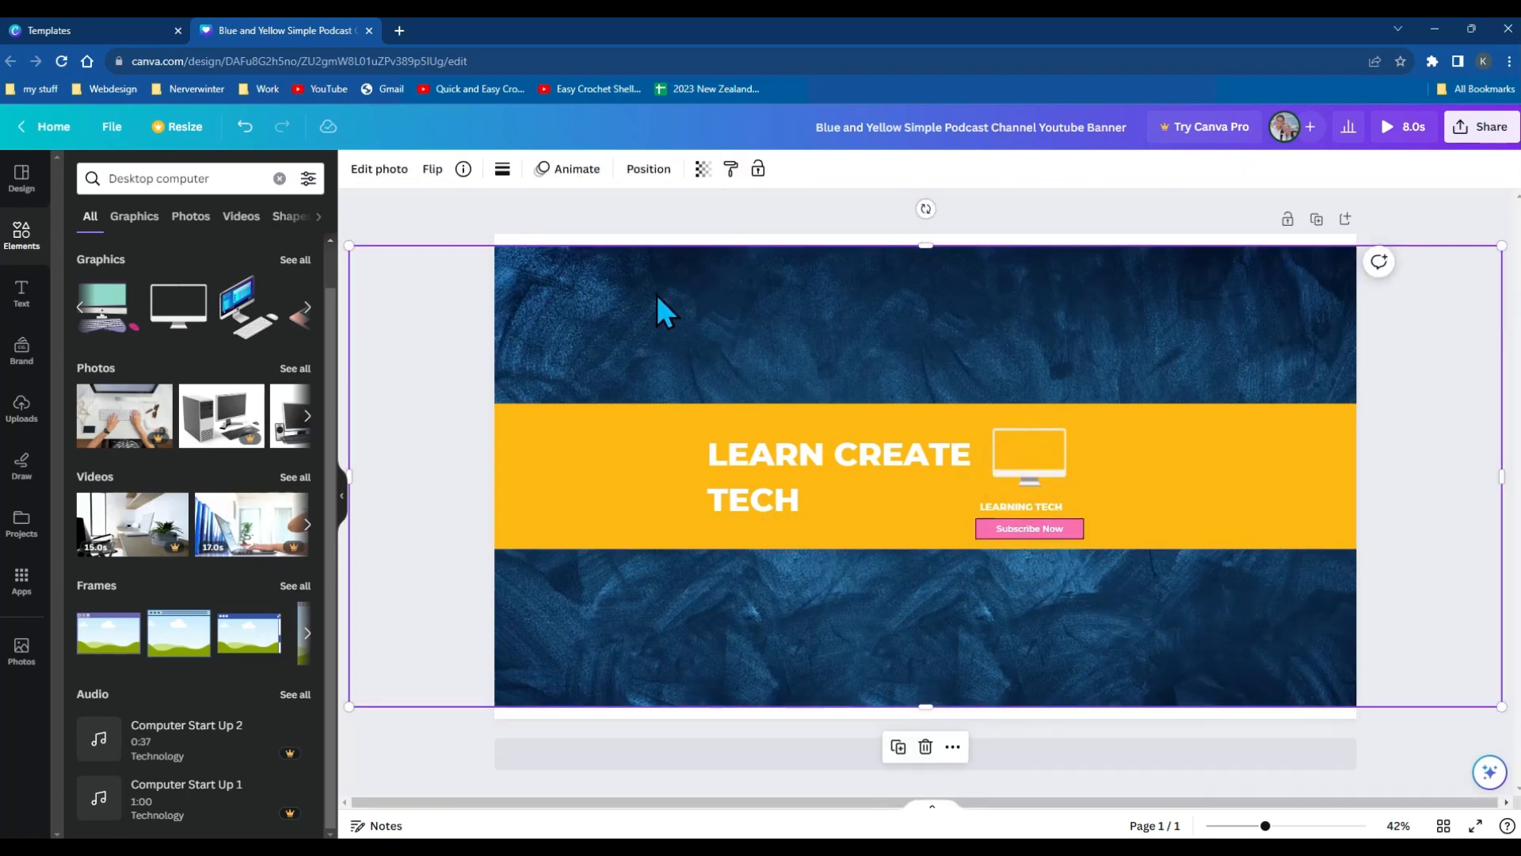
pyautogui.moveTo(354, 235); pyautogui.dragTo(346, 187)
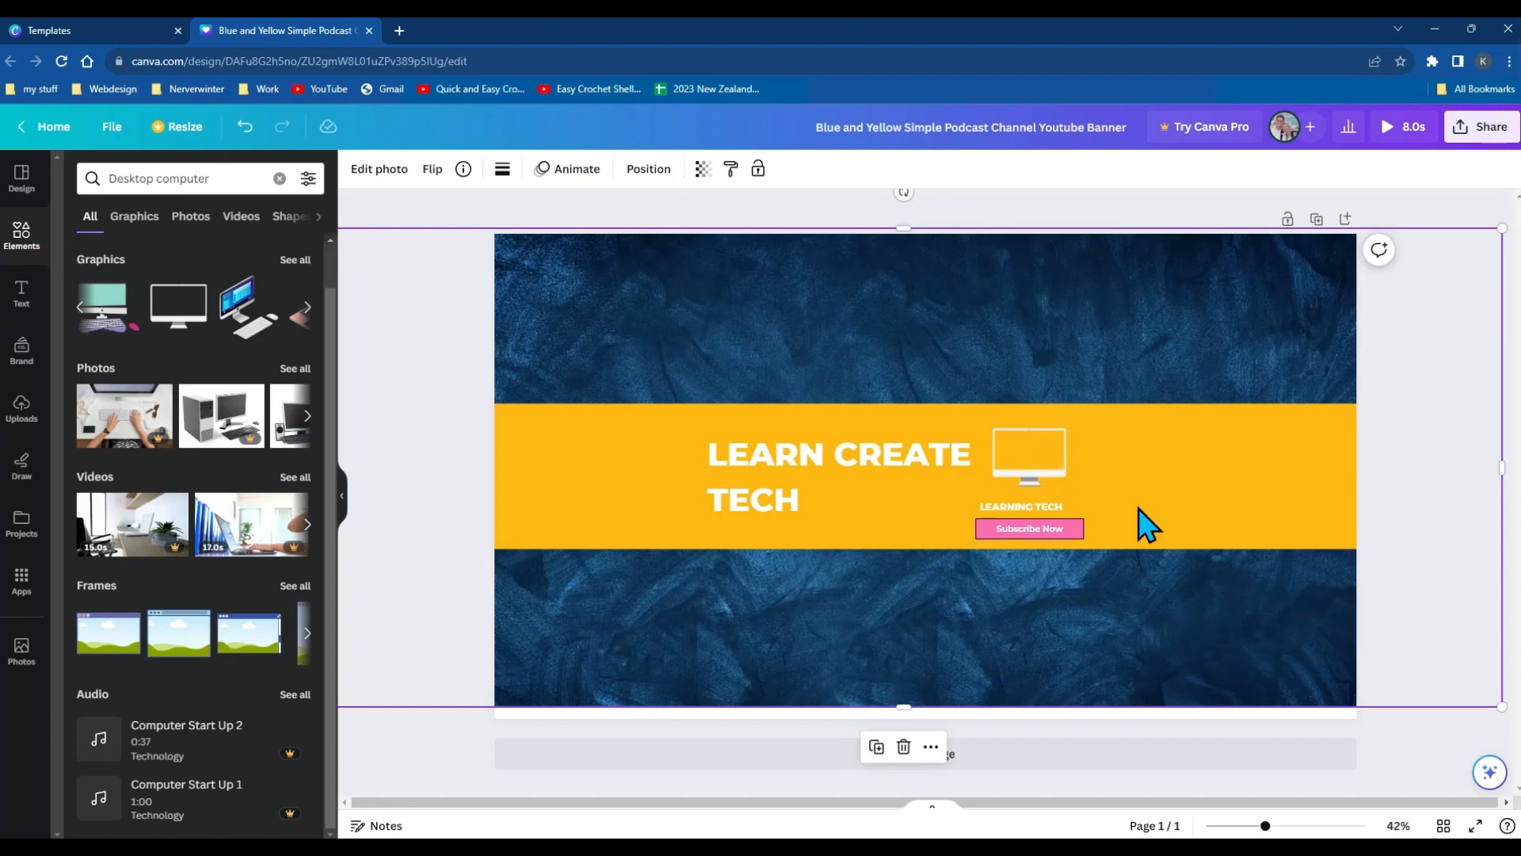
# Download the banner design as a GIF
pyautogui.click(1483, 126)
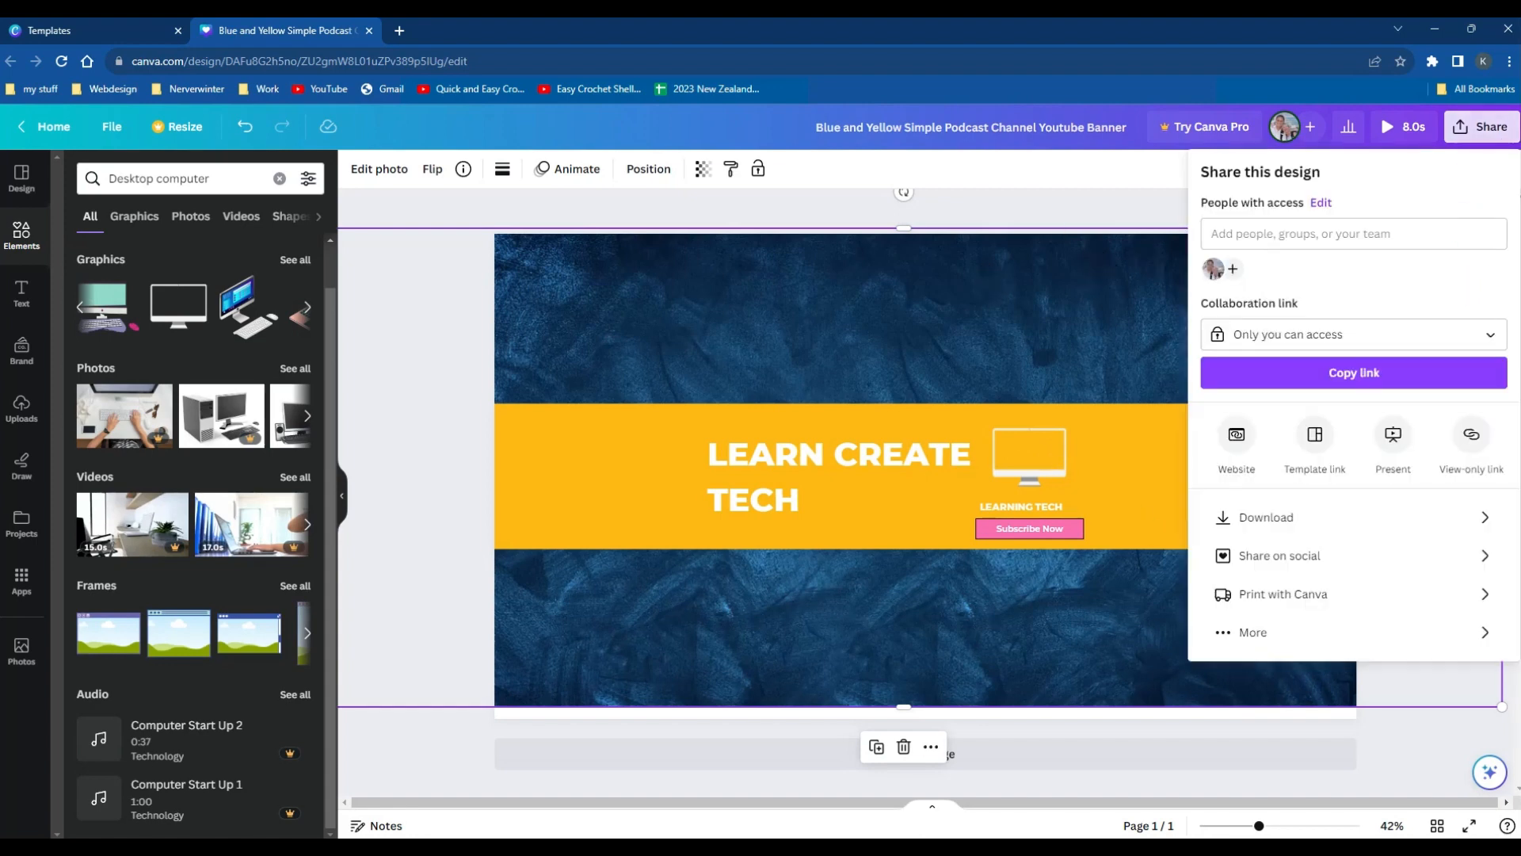
pyautogui.click(1265, 532)
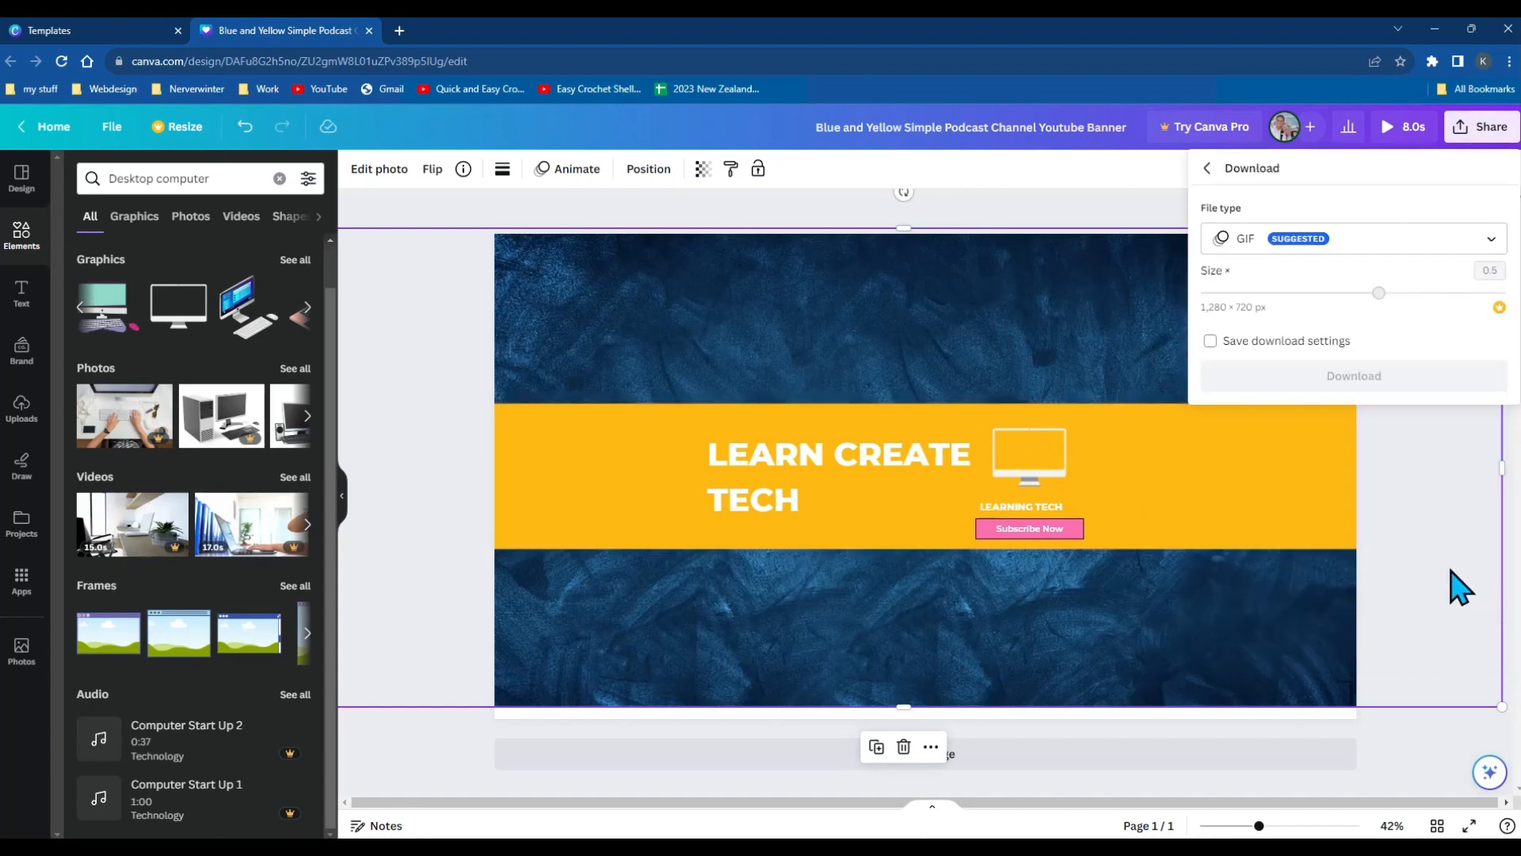
pyautogui.click(1321, 388)
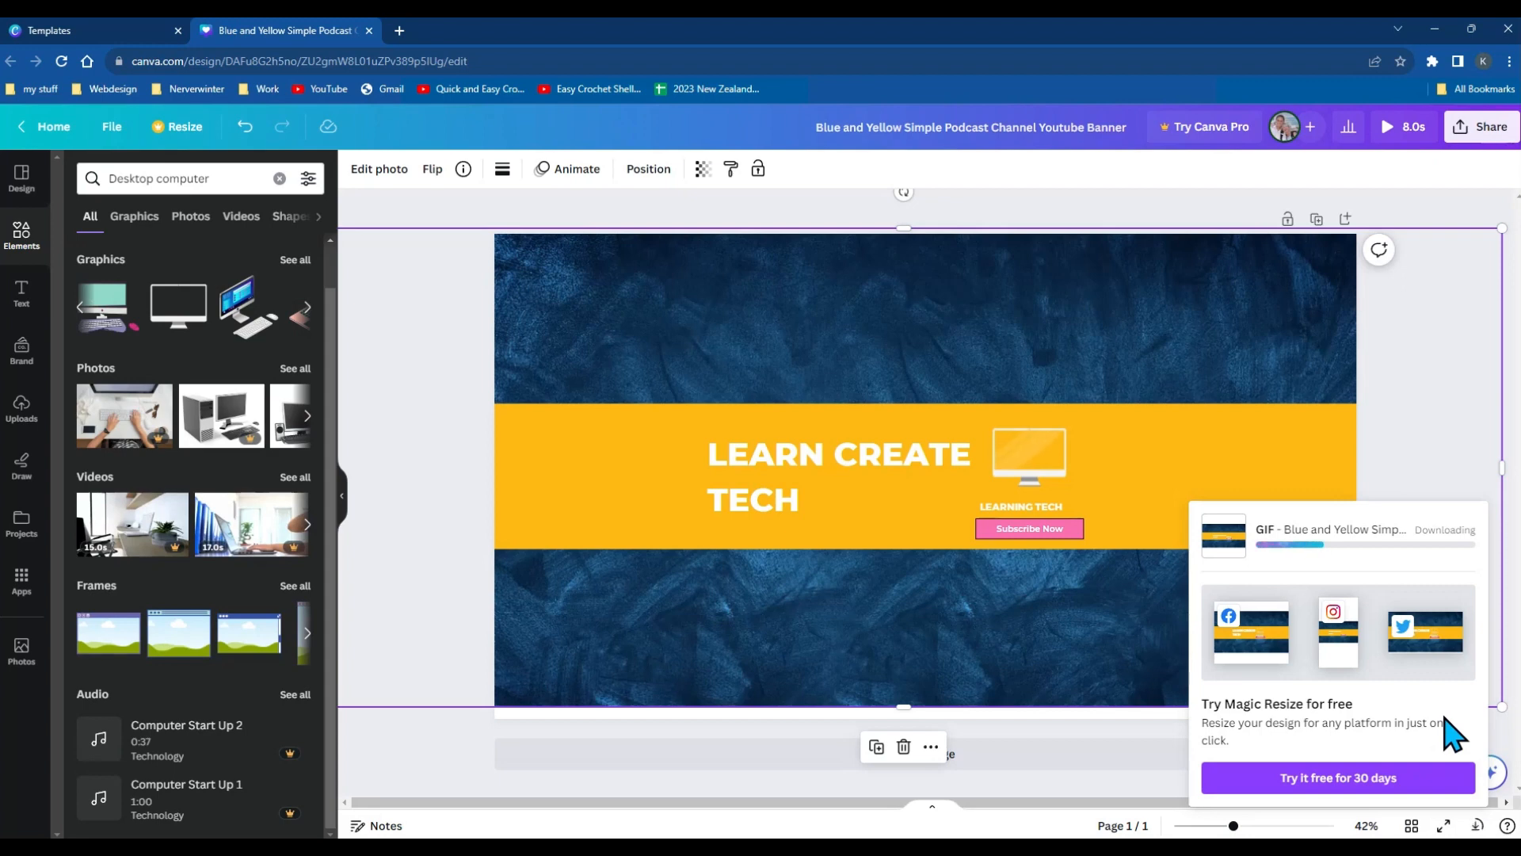
# Open the banner's playback preview and download the design as a PNG
pyautogui.click(1491, 155)
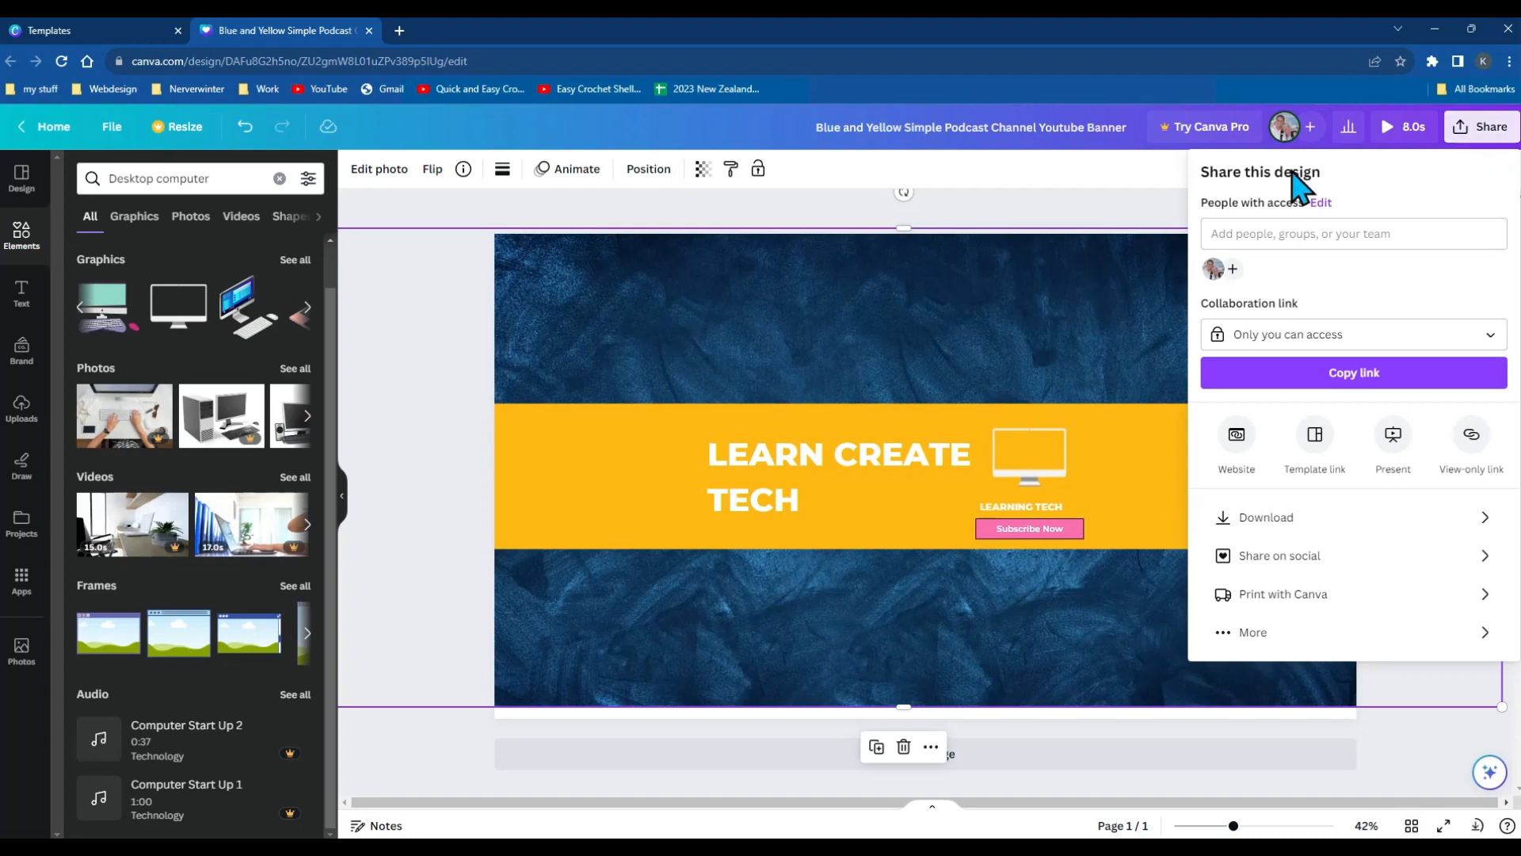
pyautogui.click(1401, 134)
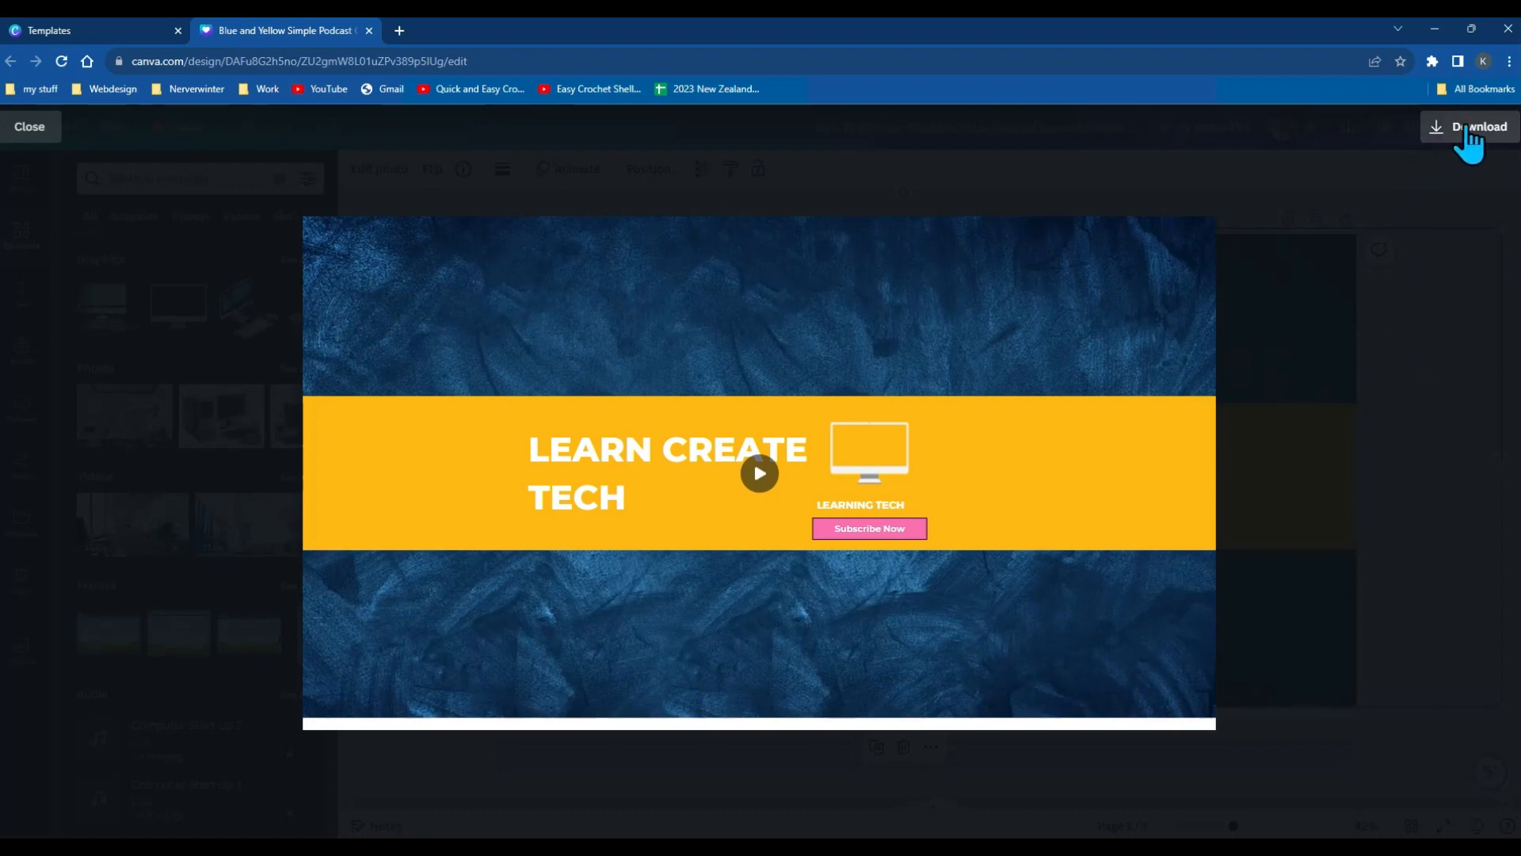
pyautogui.click(1465, 132)
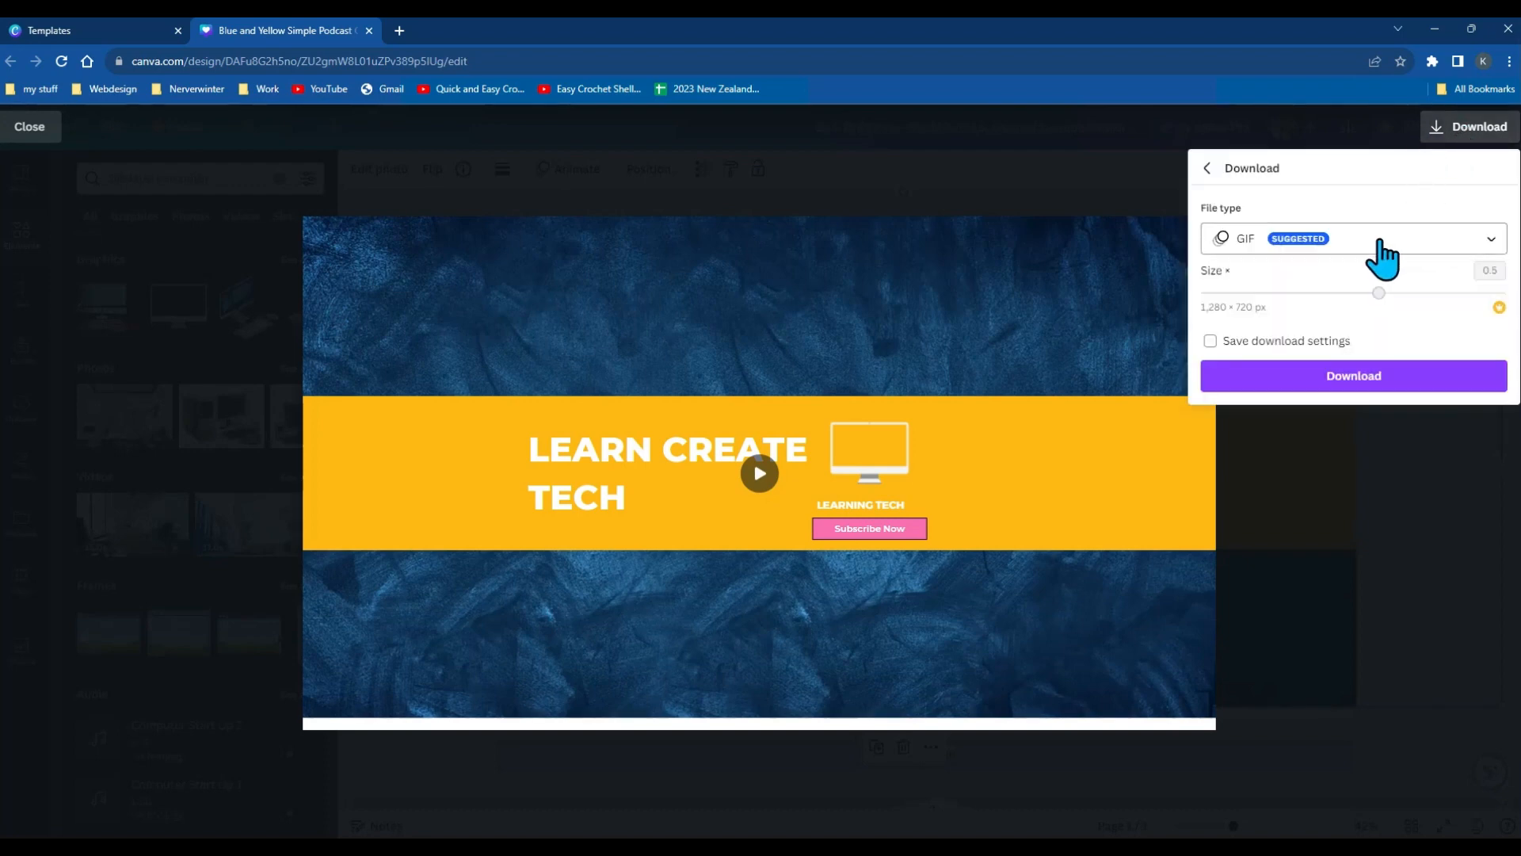
pyautogui.click(1379, 242)
pyautogui.click(1327, 341)
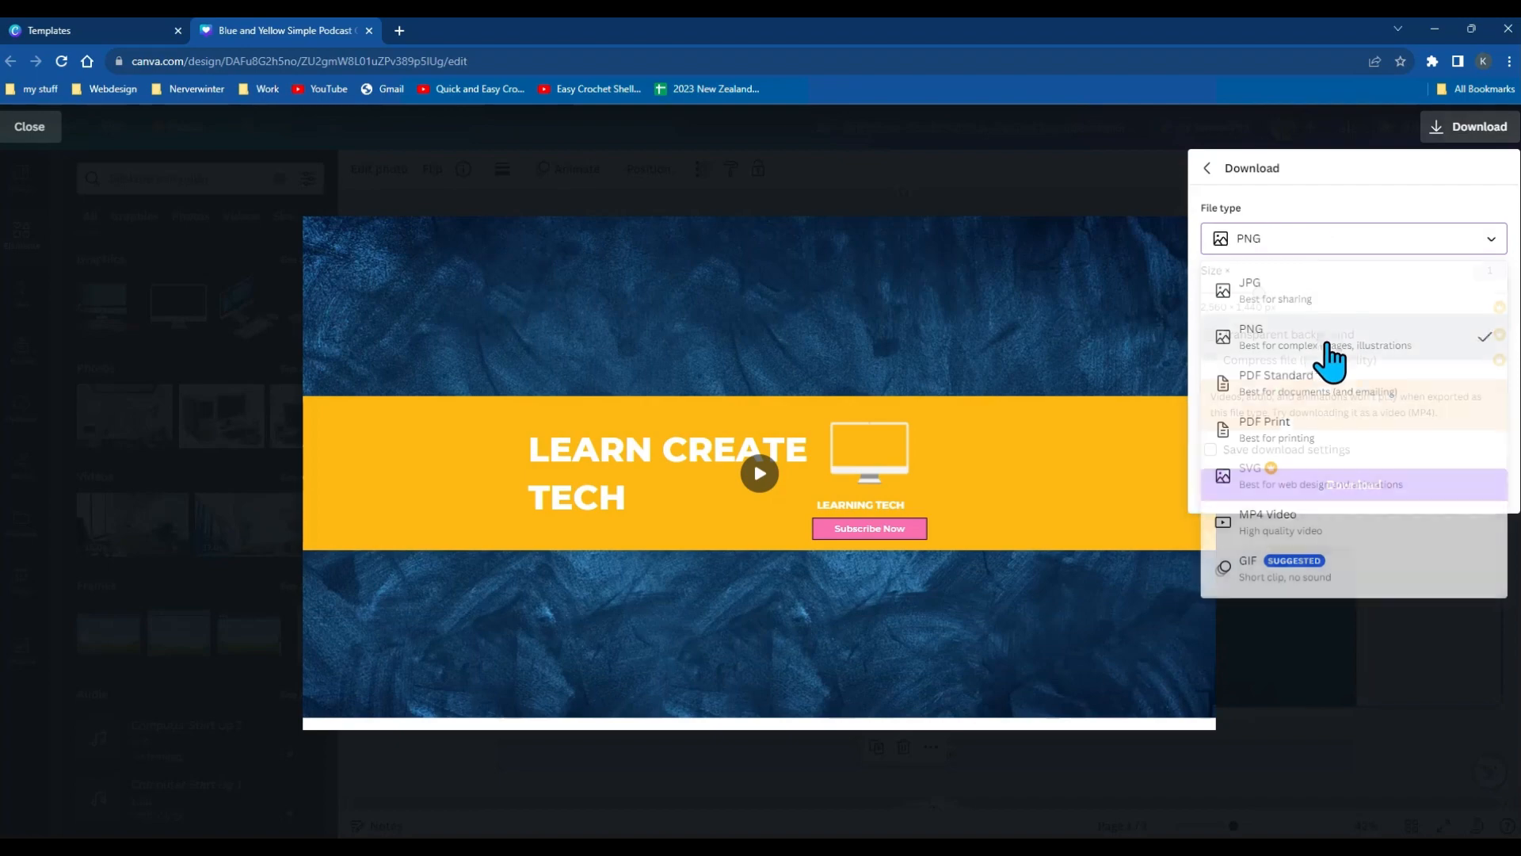
pyautogui.click(1411, 485)
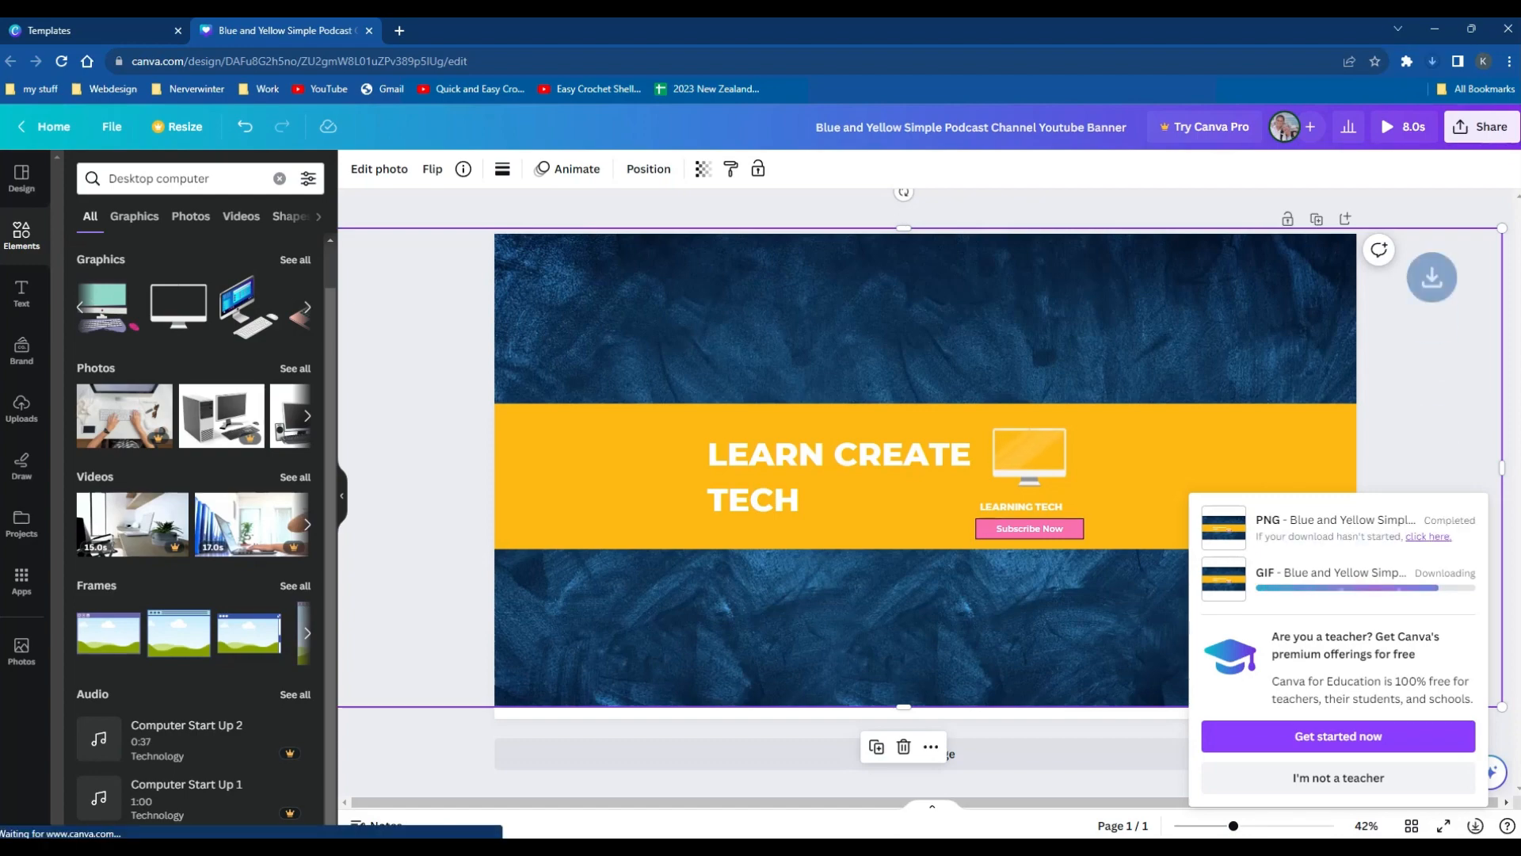
# Go to the Learn Create Tech channel on YouTube and switch to the account that owns it
pyautogui.moveTo(1520, 213); pyautogui.dragTo(767, 27)
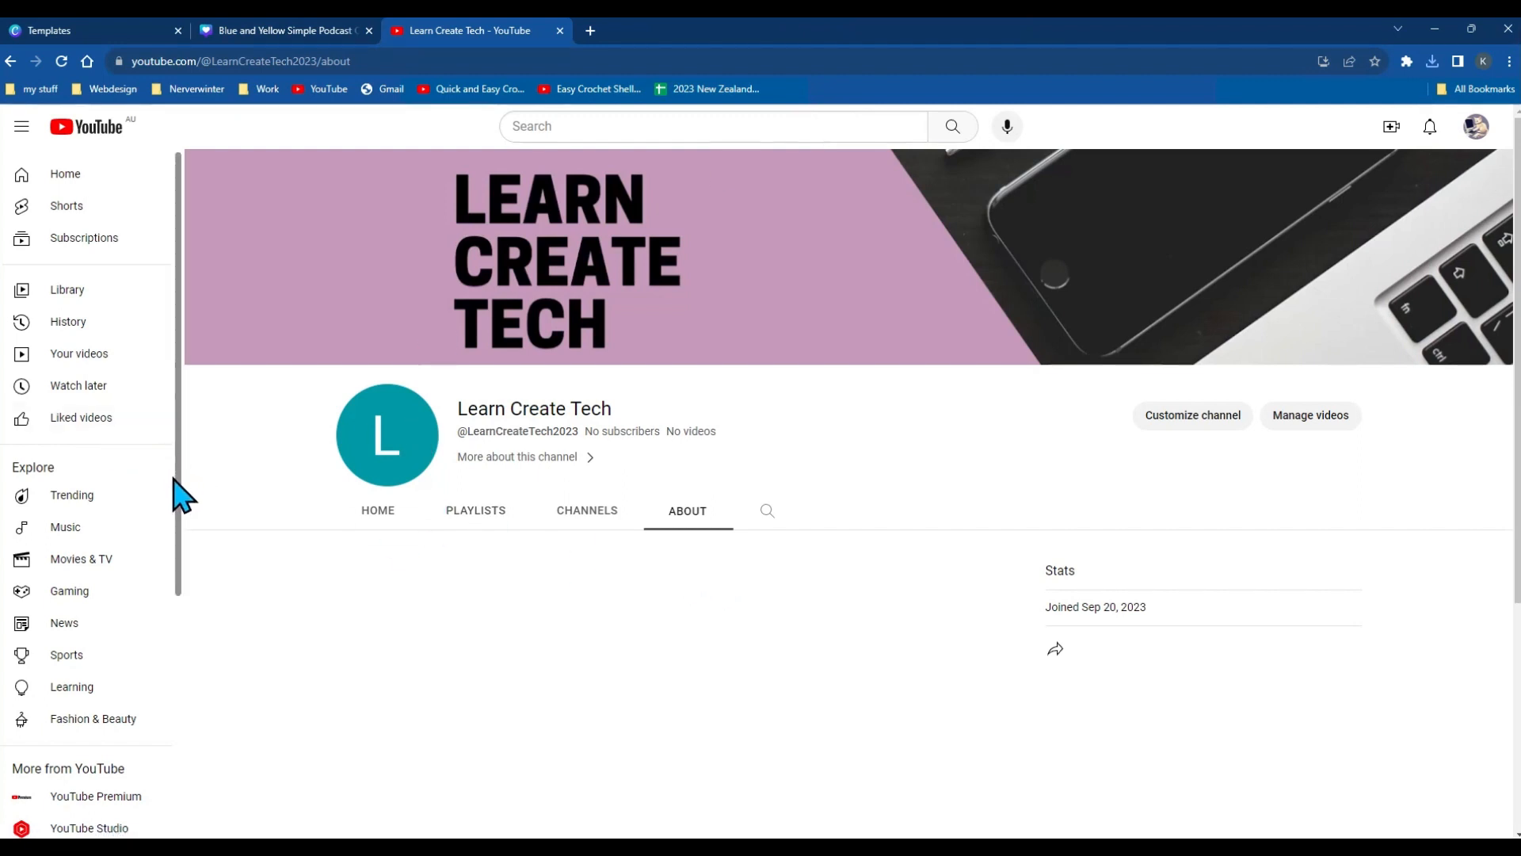
pyautogui.click(1178, 416)
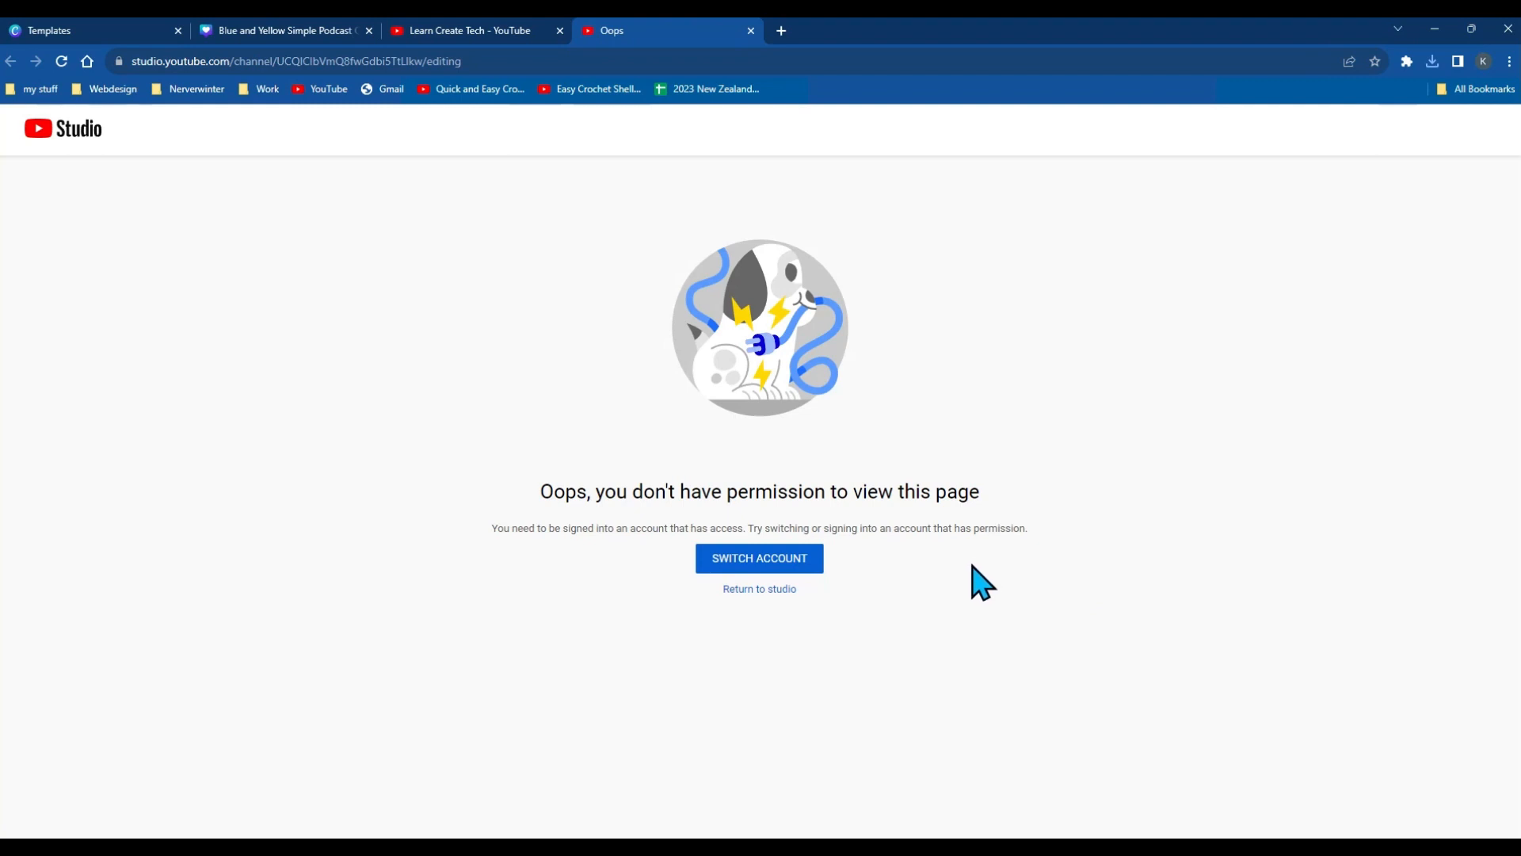
pyautogui.click(775, 563)
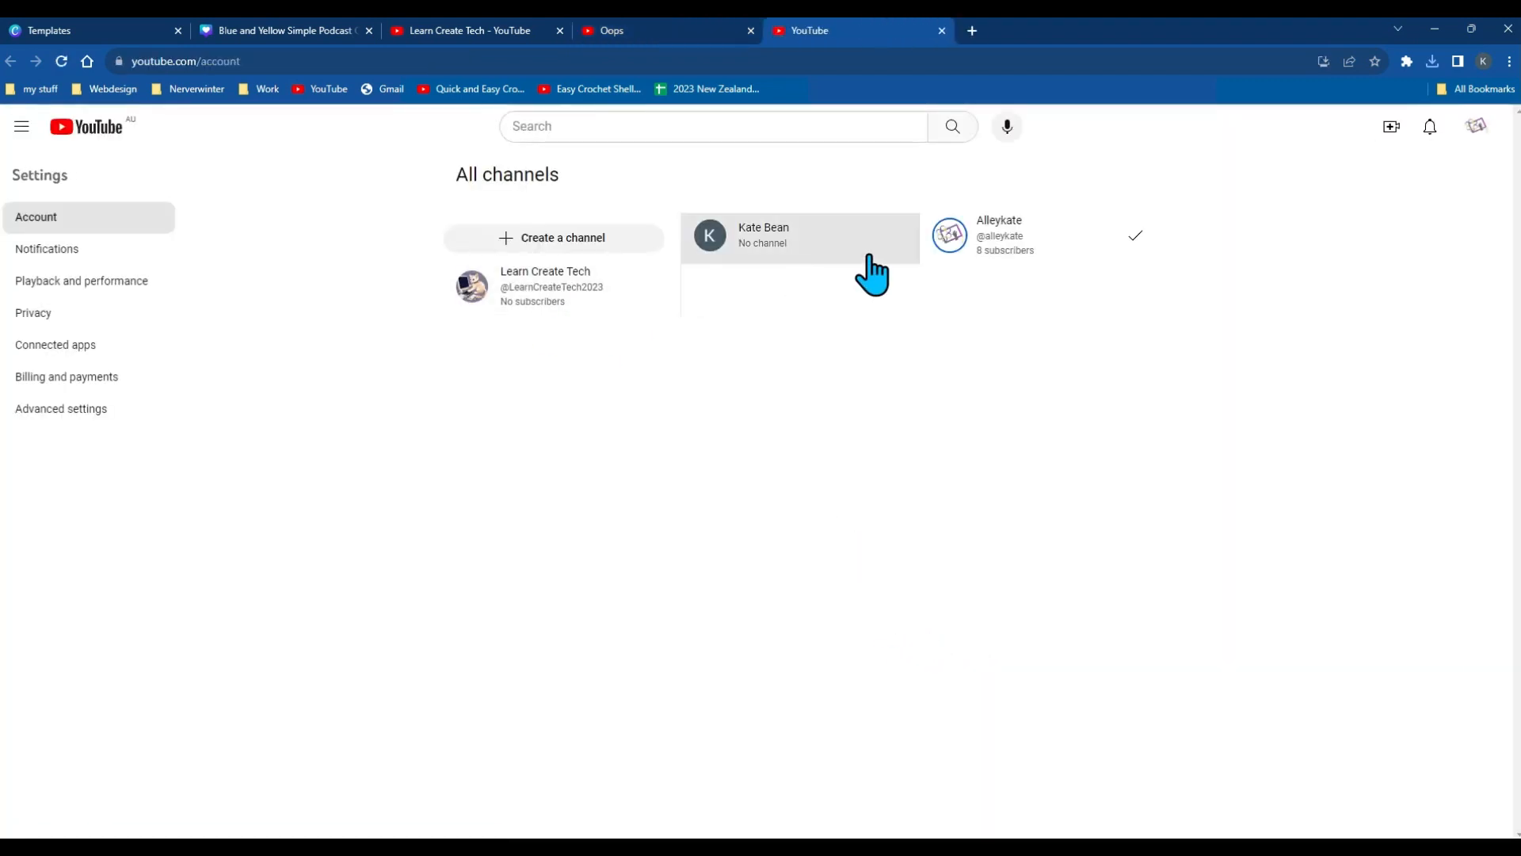
pyautogui.click(577, 298)
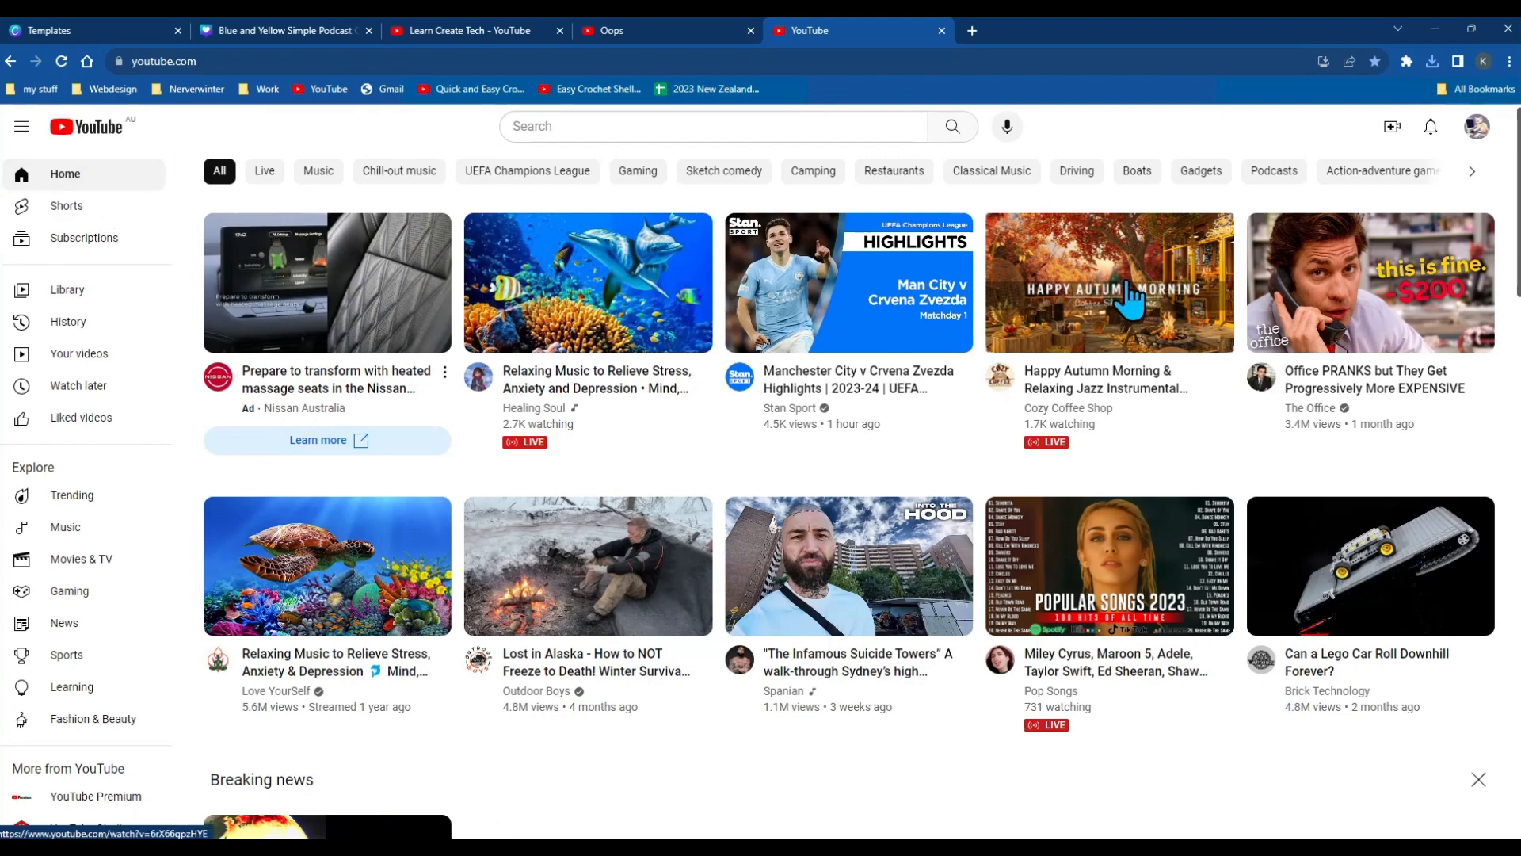
pyautogui.click(1479, 128)
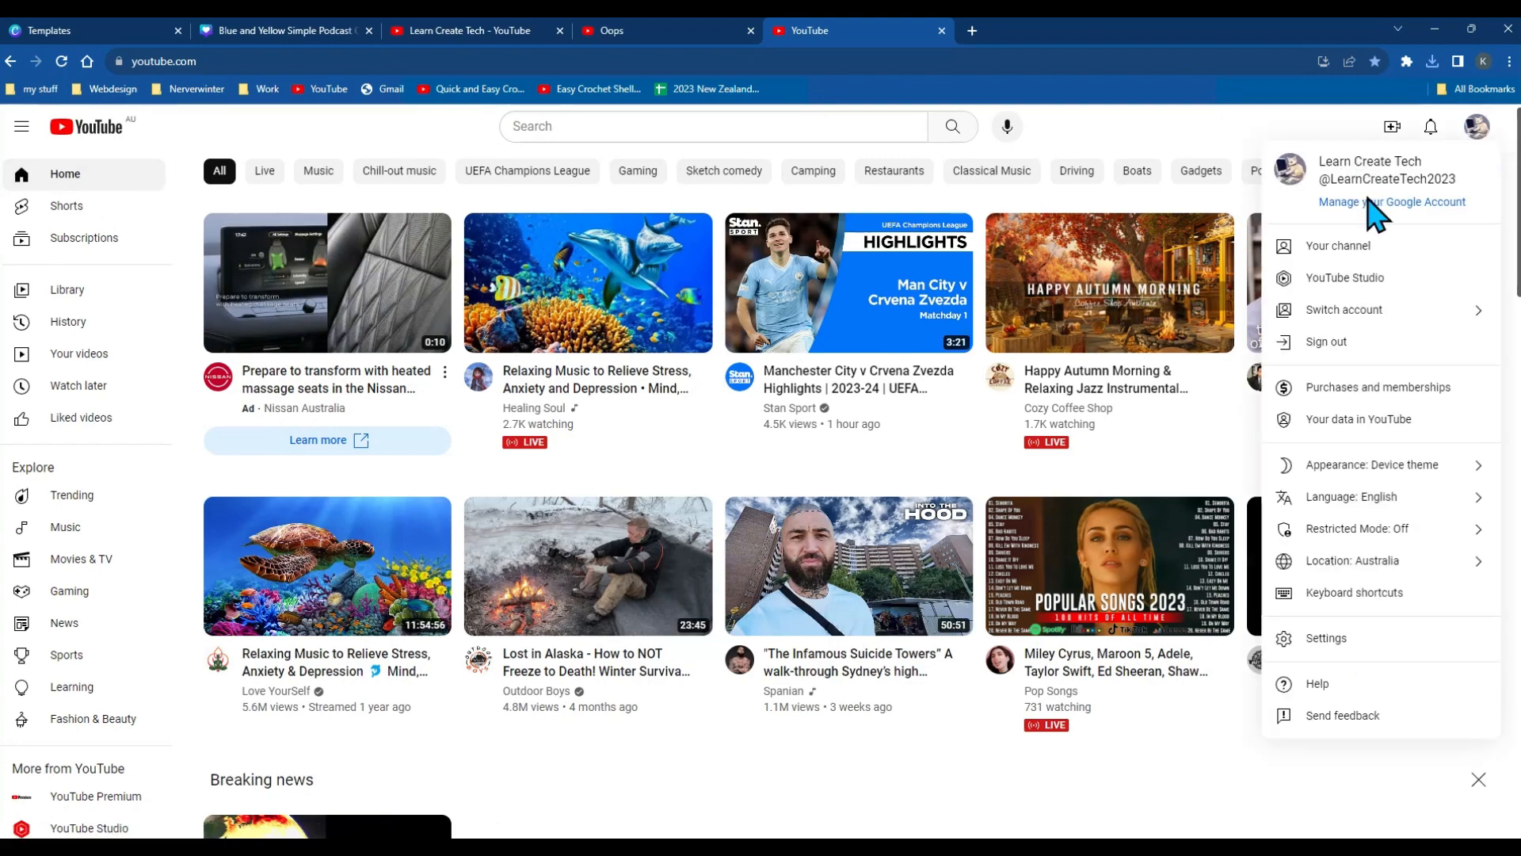
pyautogui.click(1347, 247)
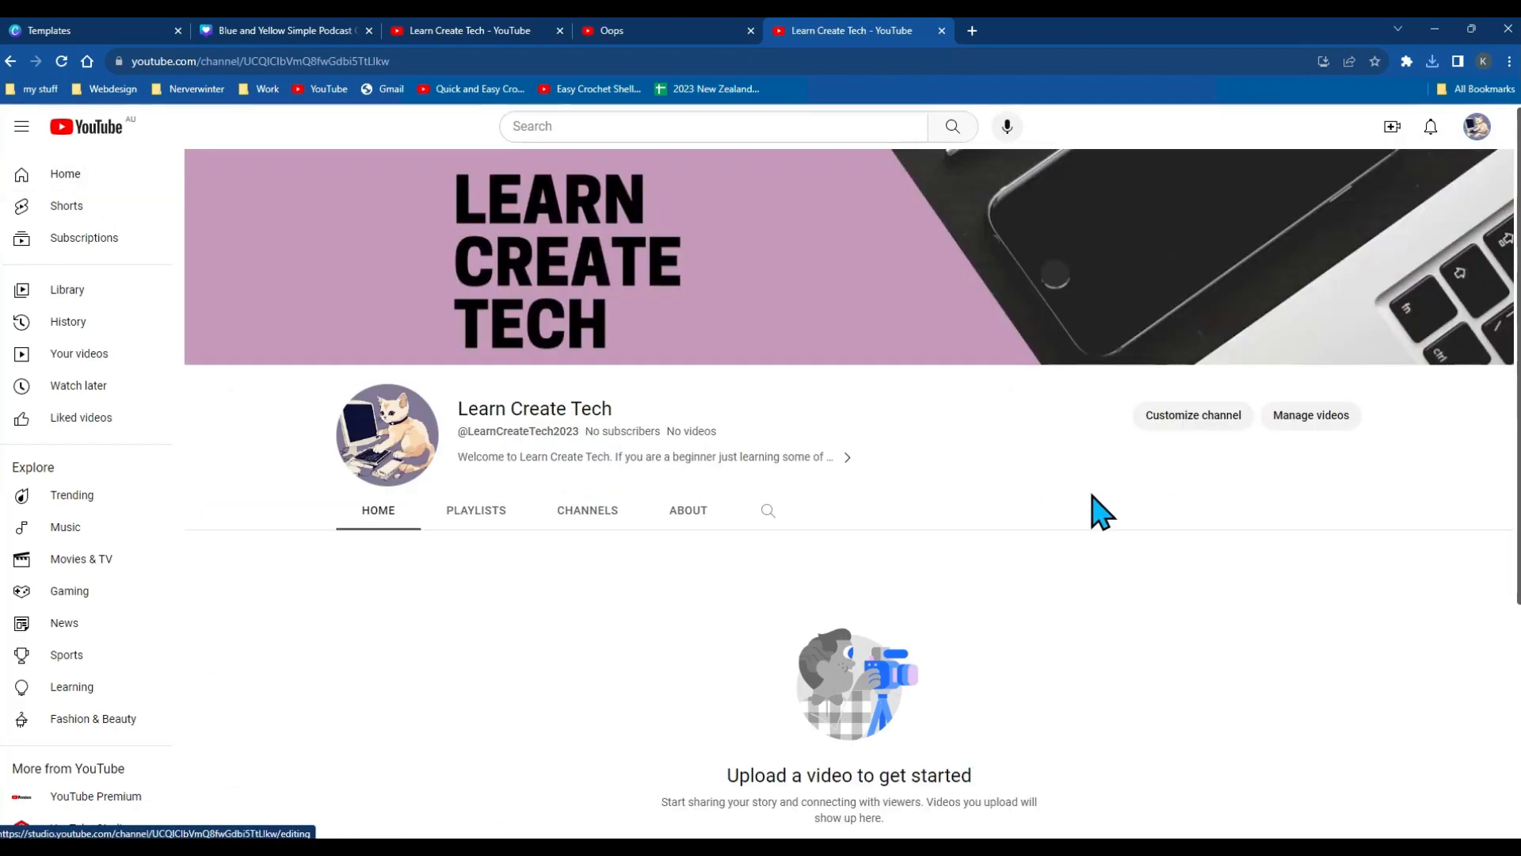
pyautogui.click(1174, 416)
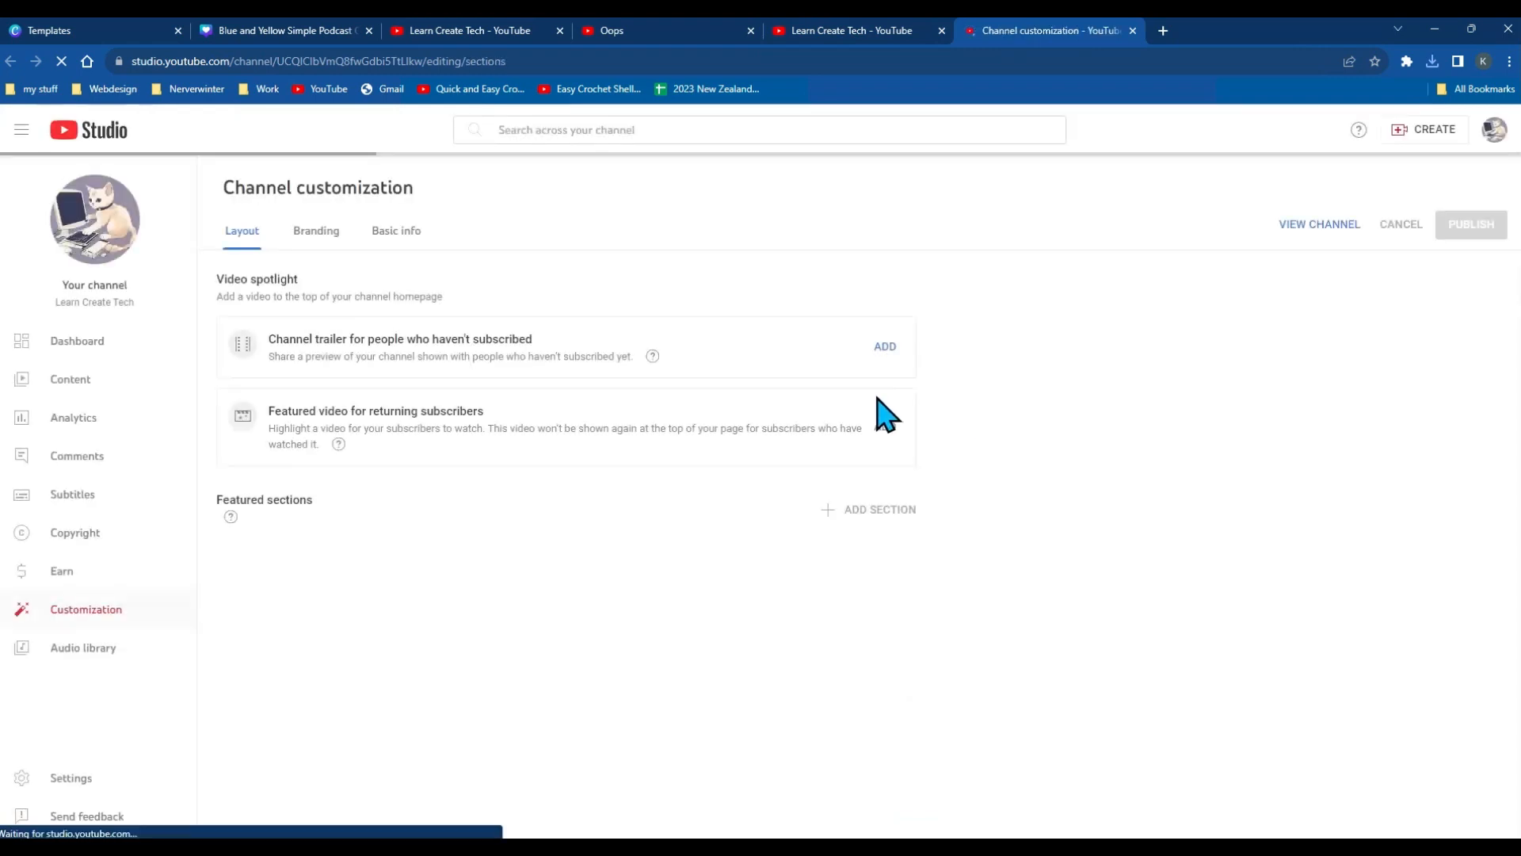
pyautogui.click(314, 233)
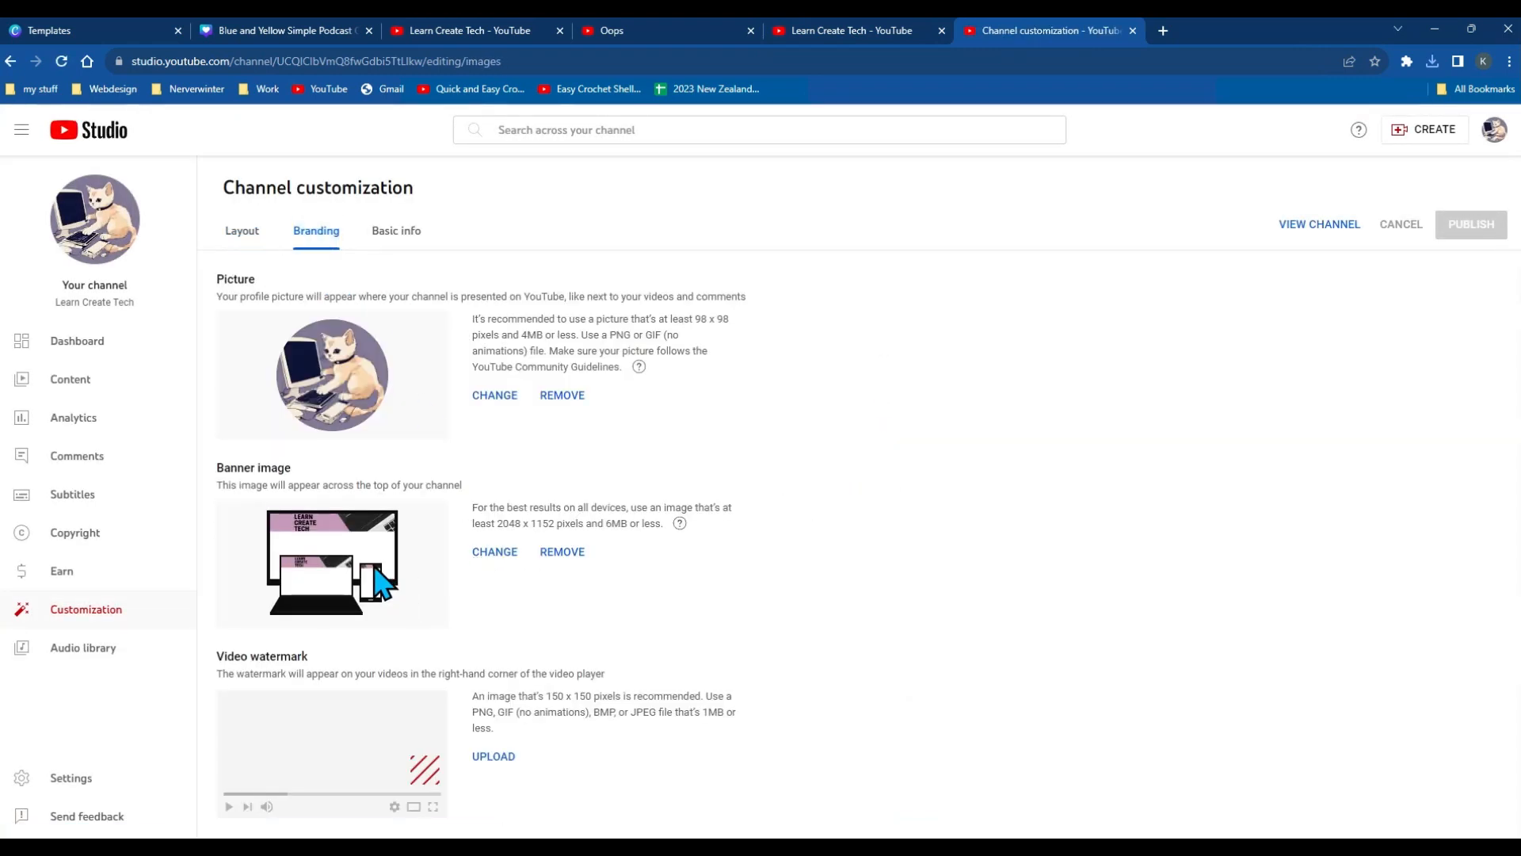
# Try the Blue and Yellow Simple Podcast Channel Youtube Banner PNG as the channel's banner image, previewing its device crop before cancelling
pyautogui.click(498, 553)
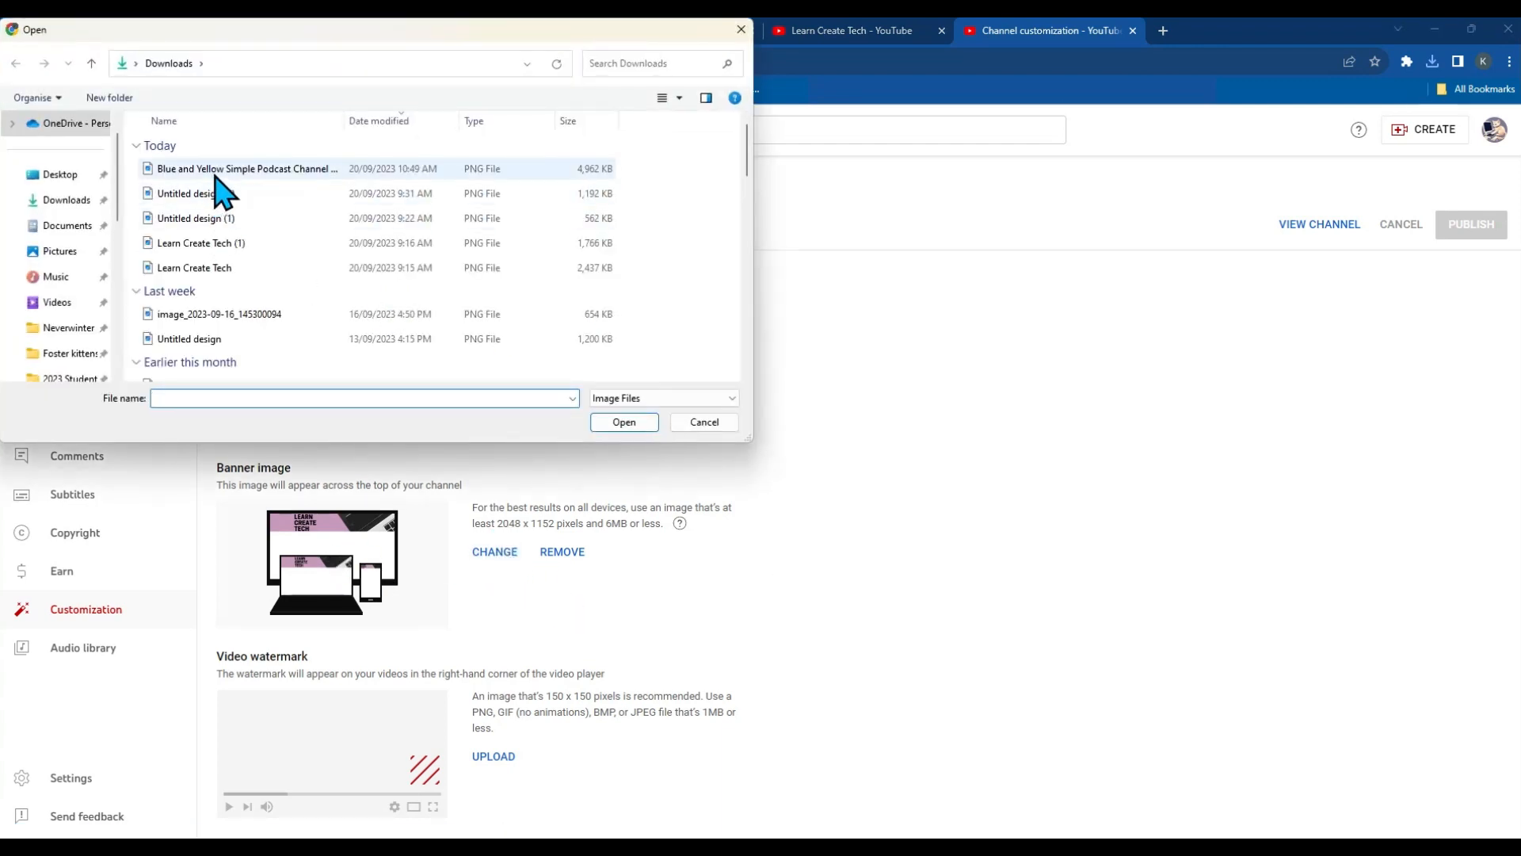
pyautogui.click(218, 169)
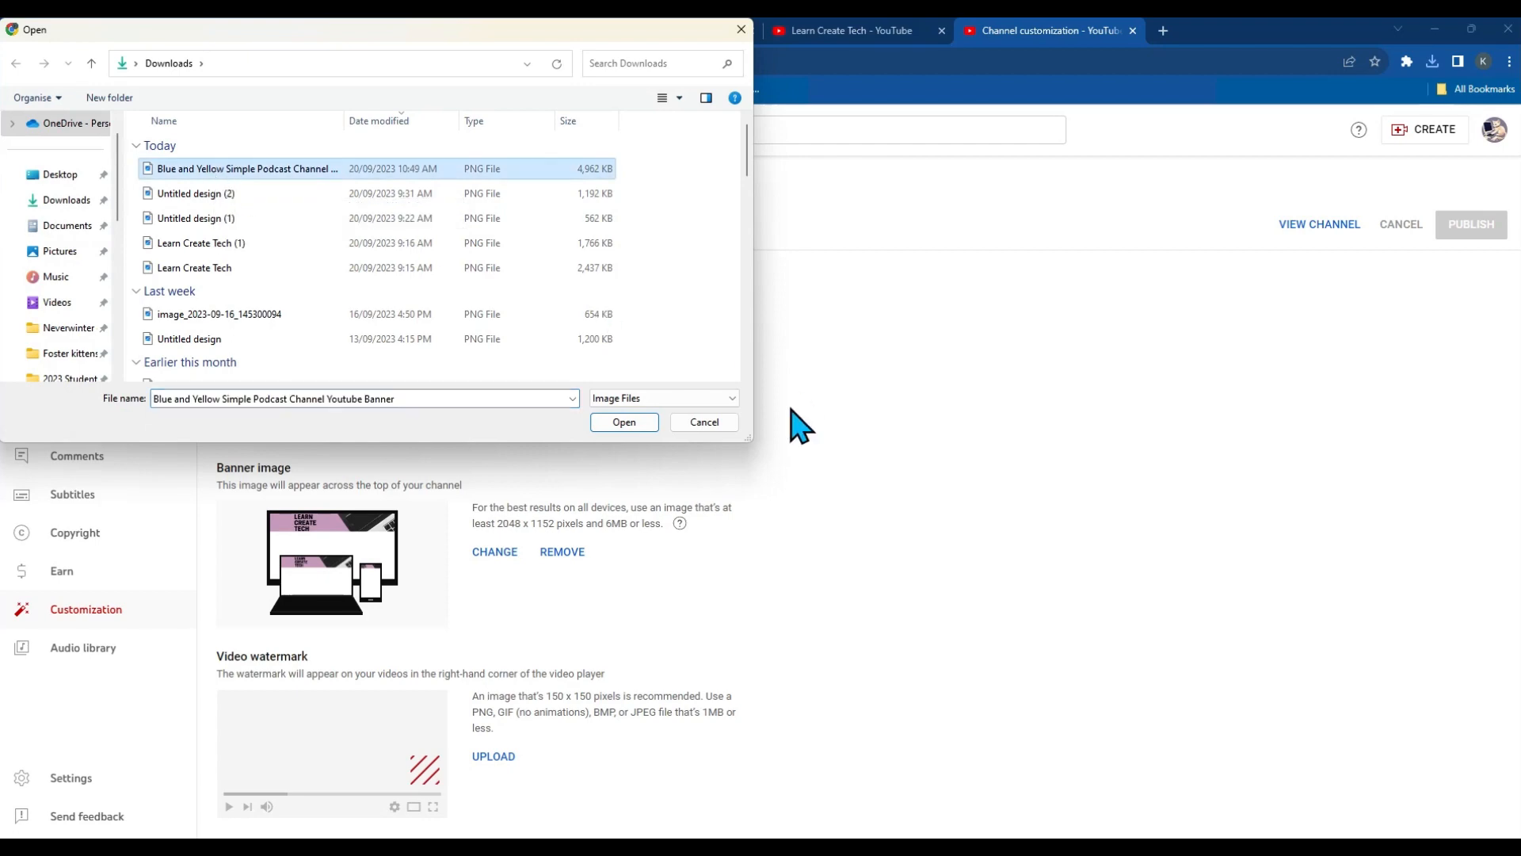
pyautogui.click(634, 424)
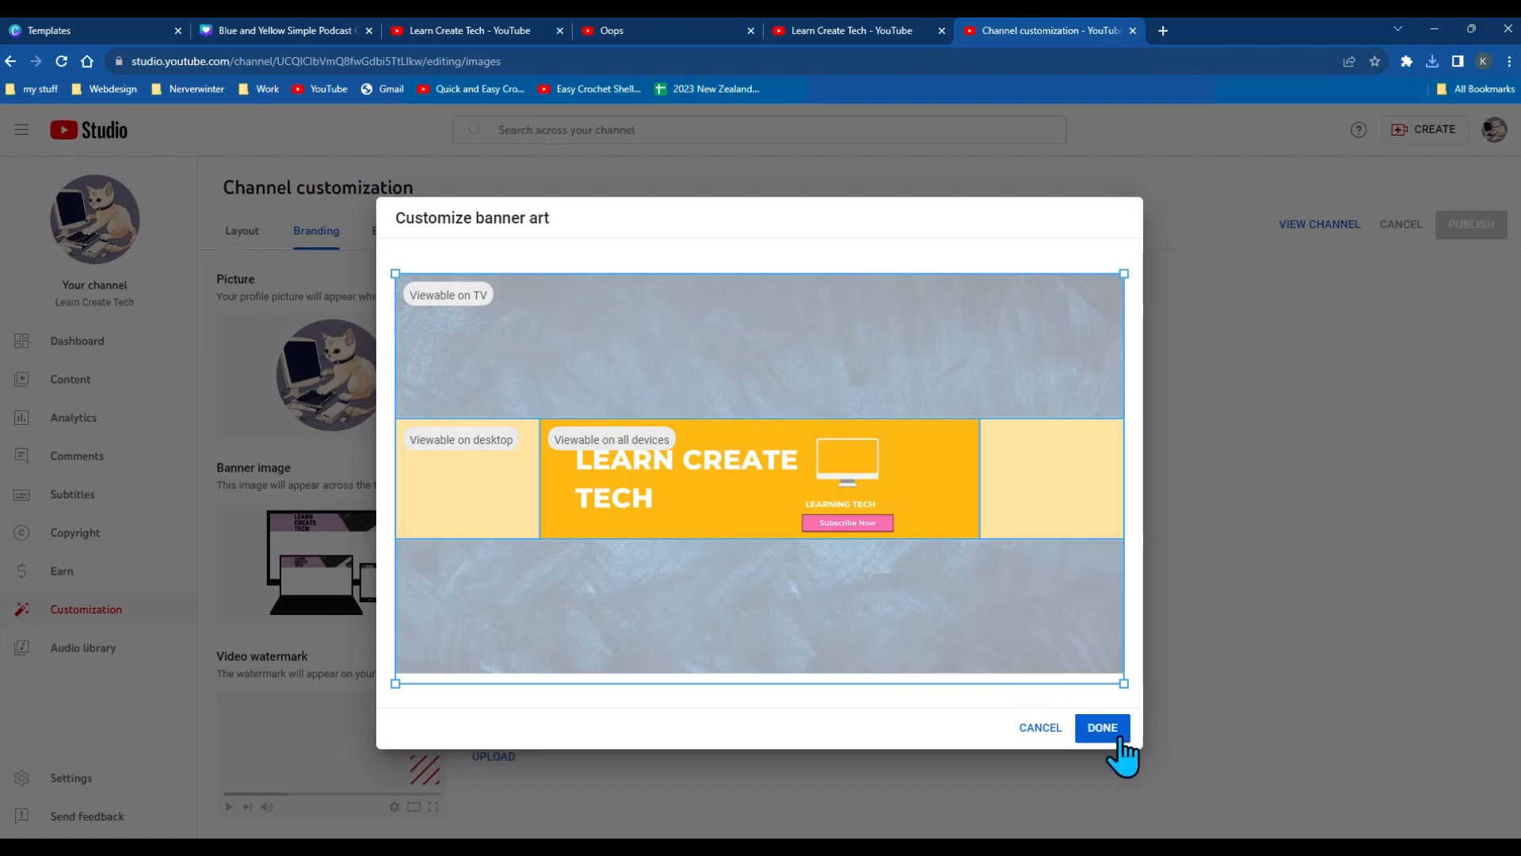
pyautogui.click(1027, 727)
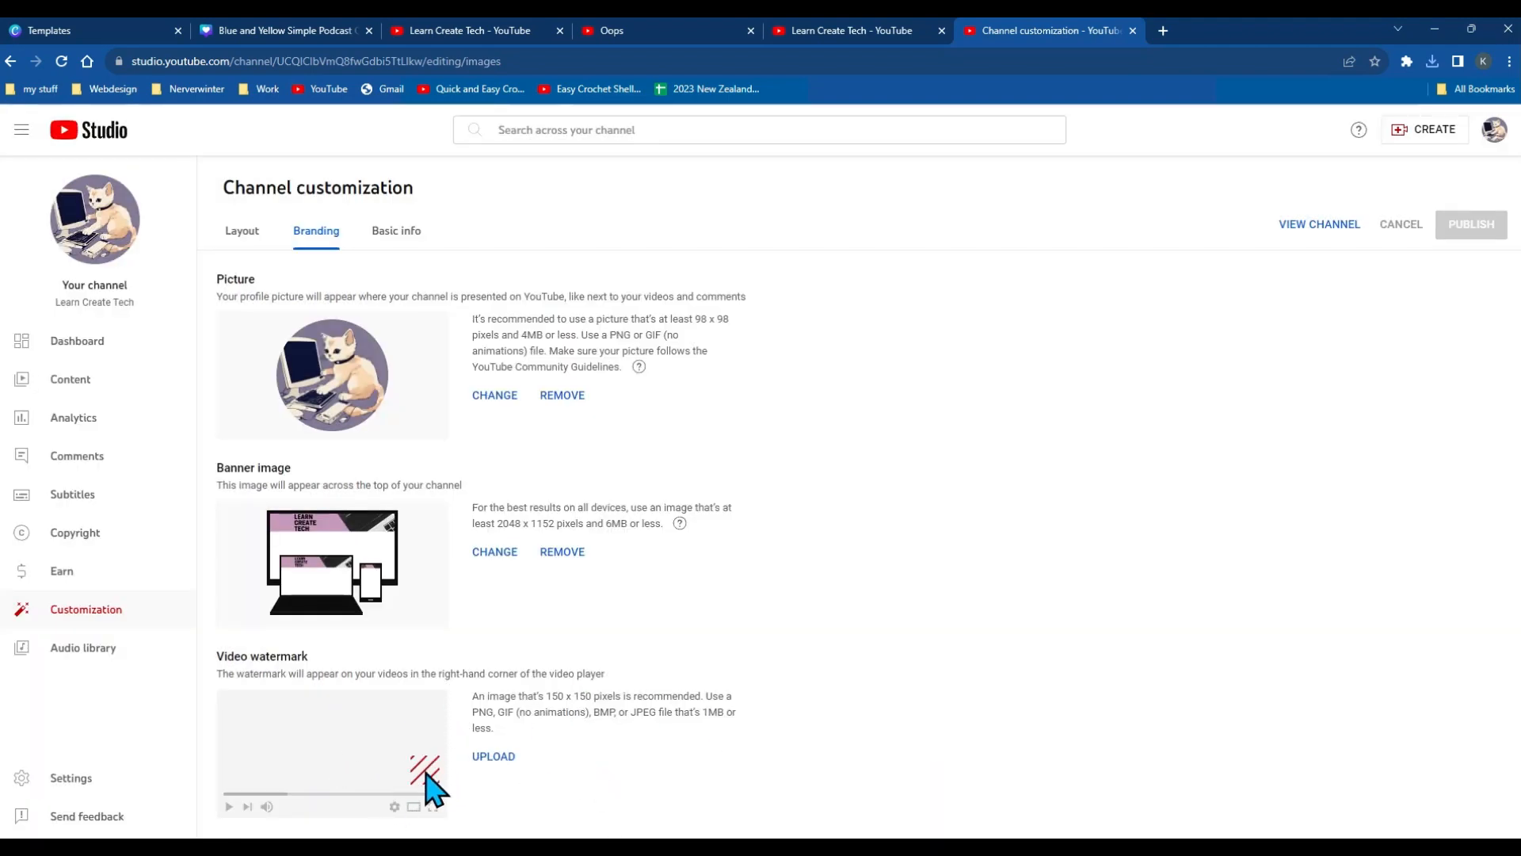
pyautogui.click(498, 759)
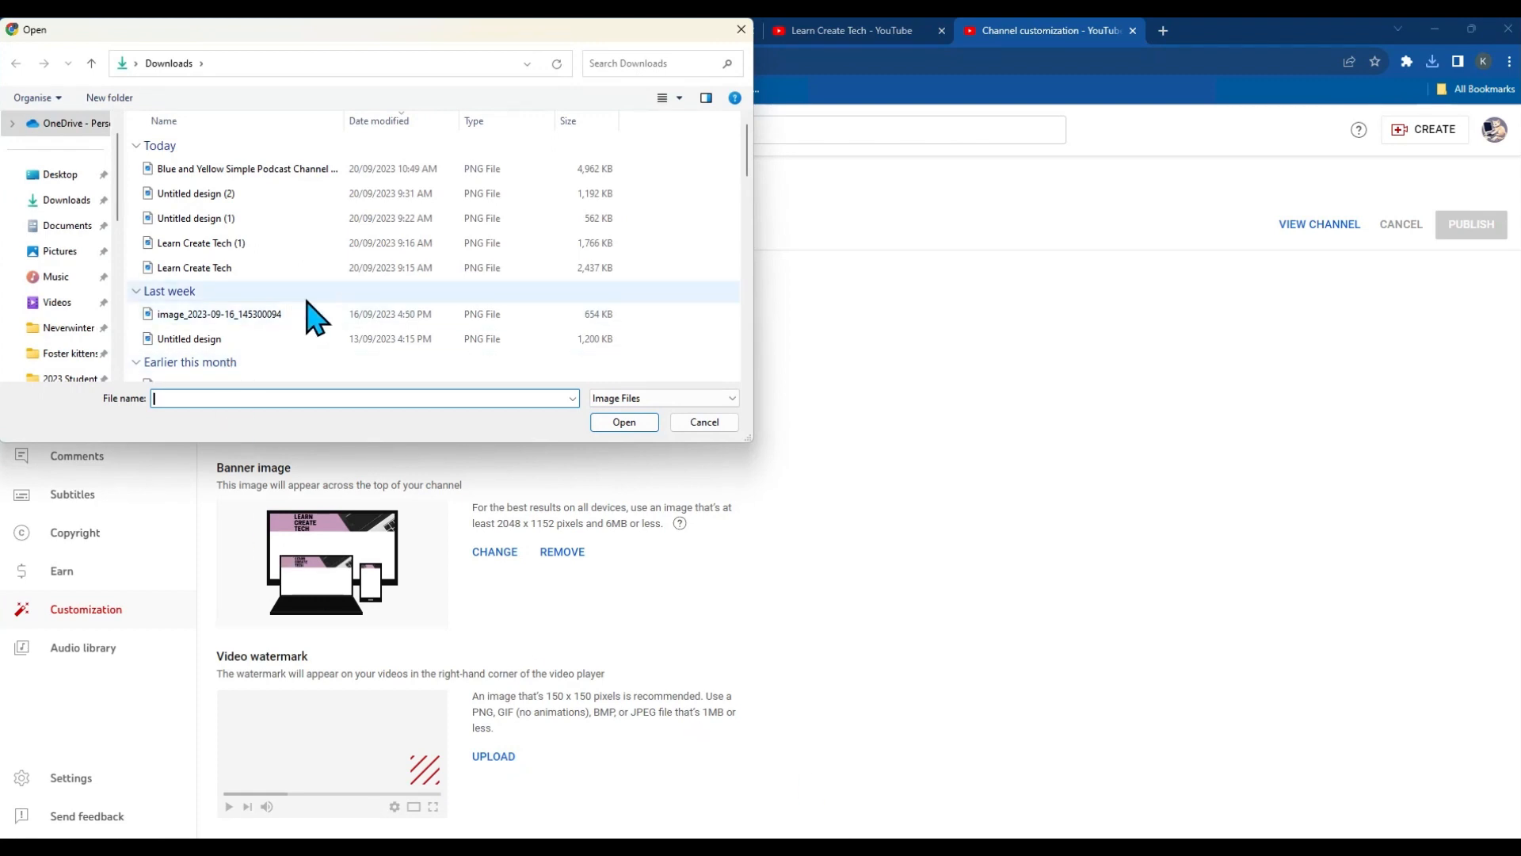
pyautogui.scroll(-1, 544, 306)
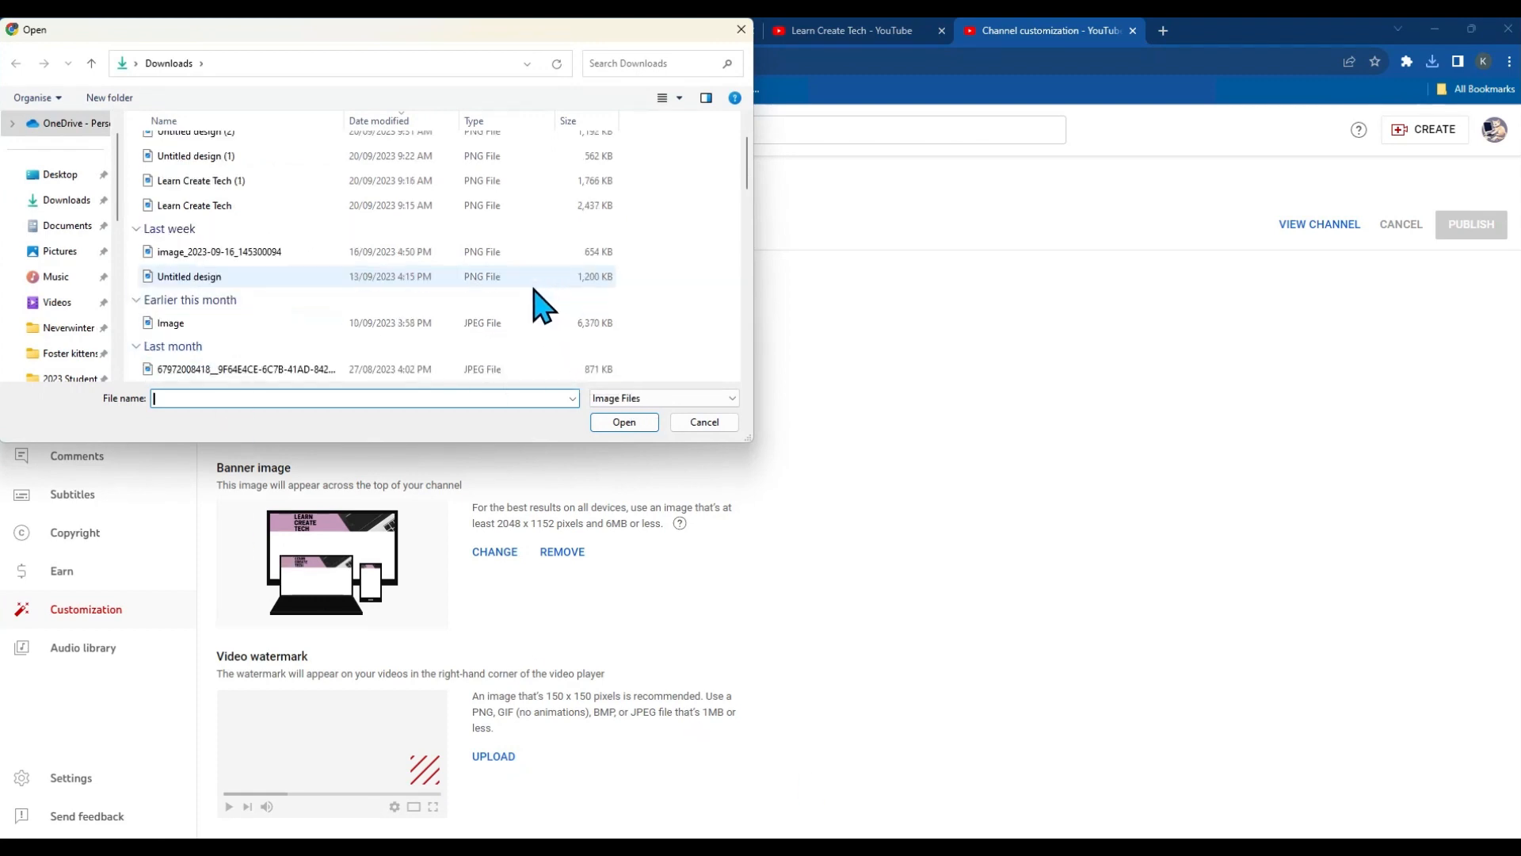
pyautogui.scroll(1, 543, 306)
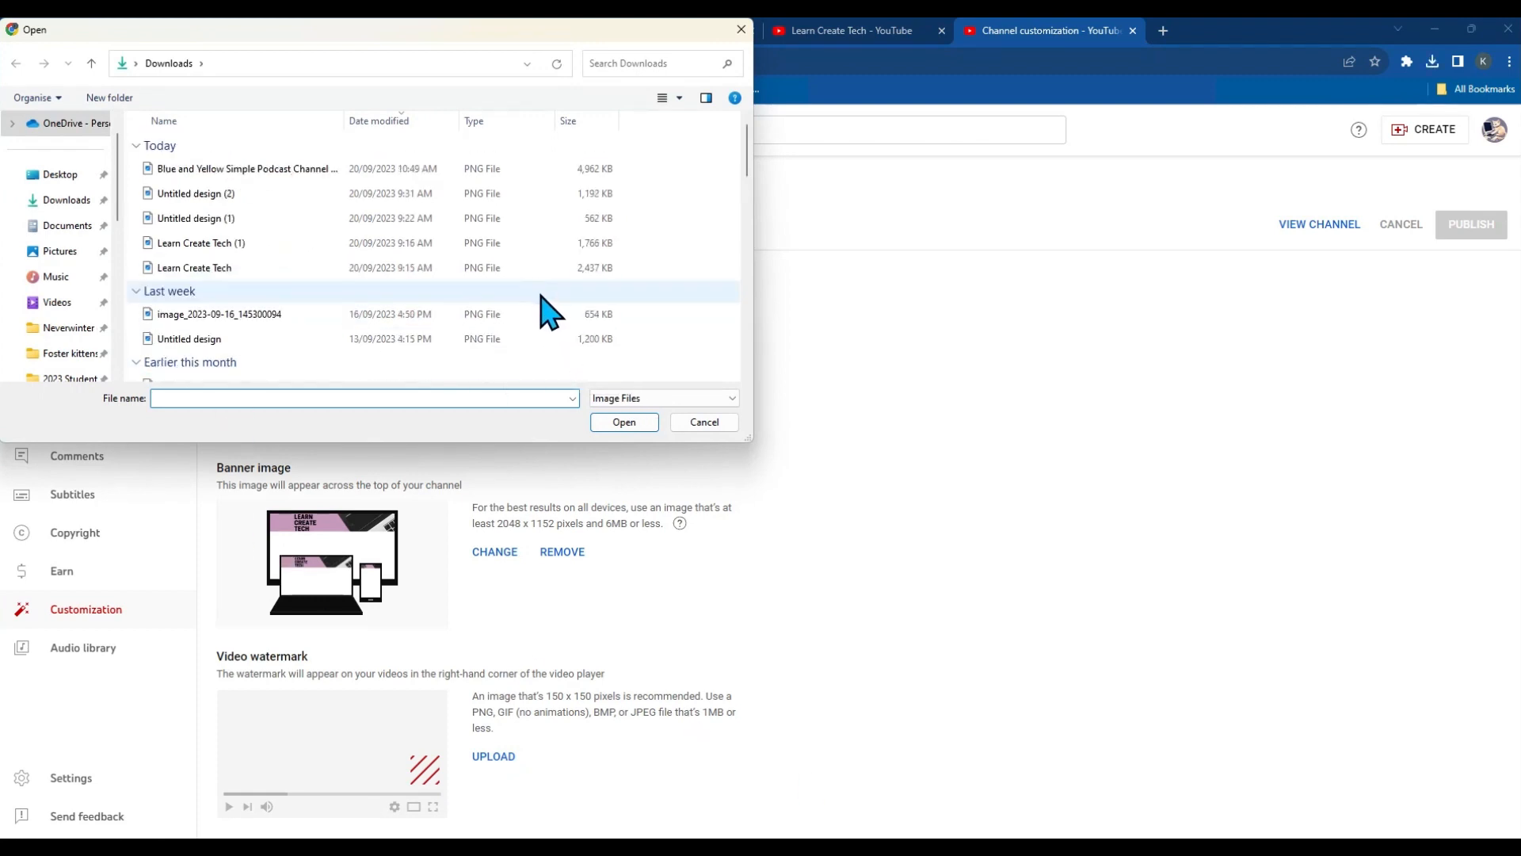
pyautogui.scroll(-1, 550, 311)
pyautogui.scroll(1, 547, 309)
pyautogui.click(743, 31)
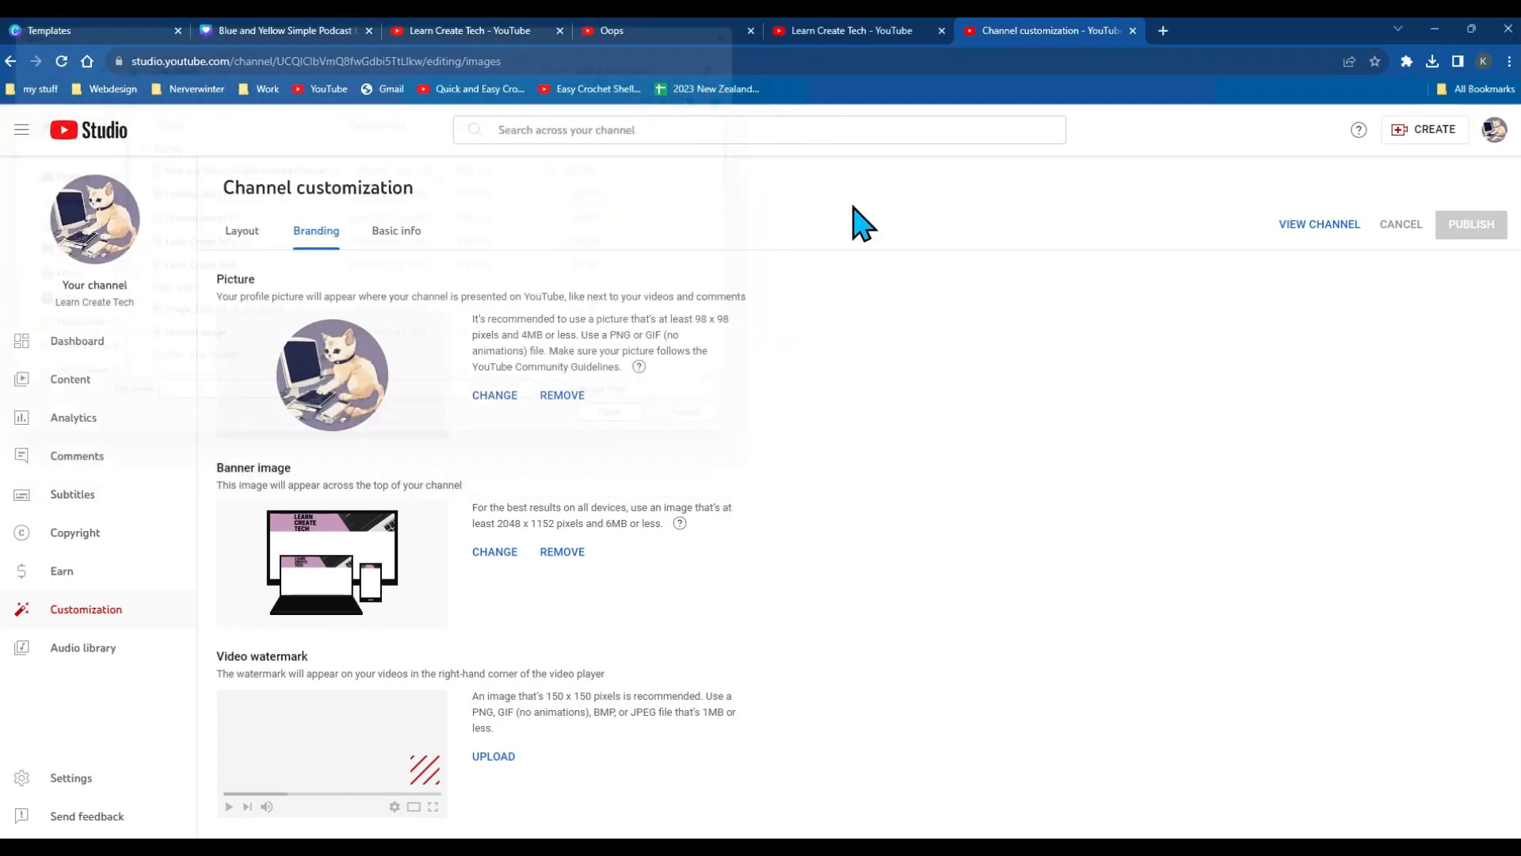
# Switch back to the banner design in Canva to check its PNG and GIF downloads
pyautogui.click(1435, 29)
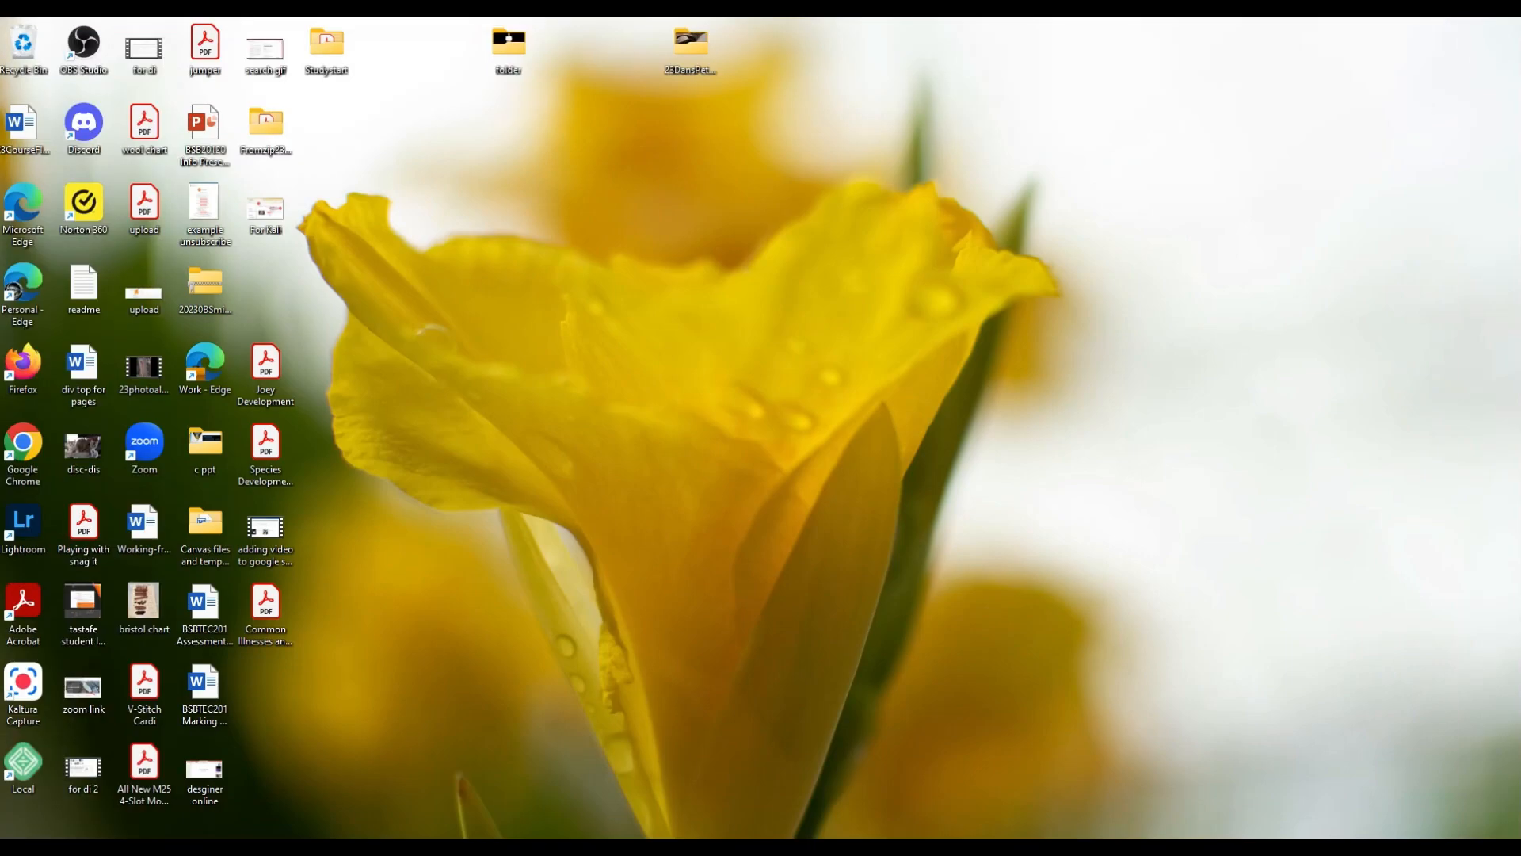
pyautogui.moveTo(1131, 847)
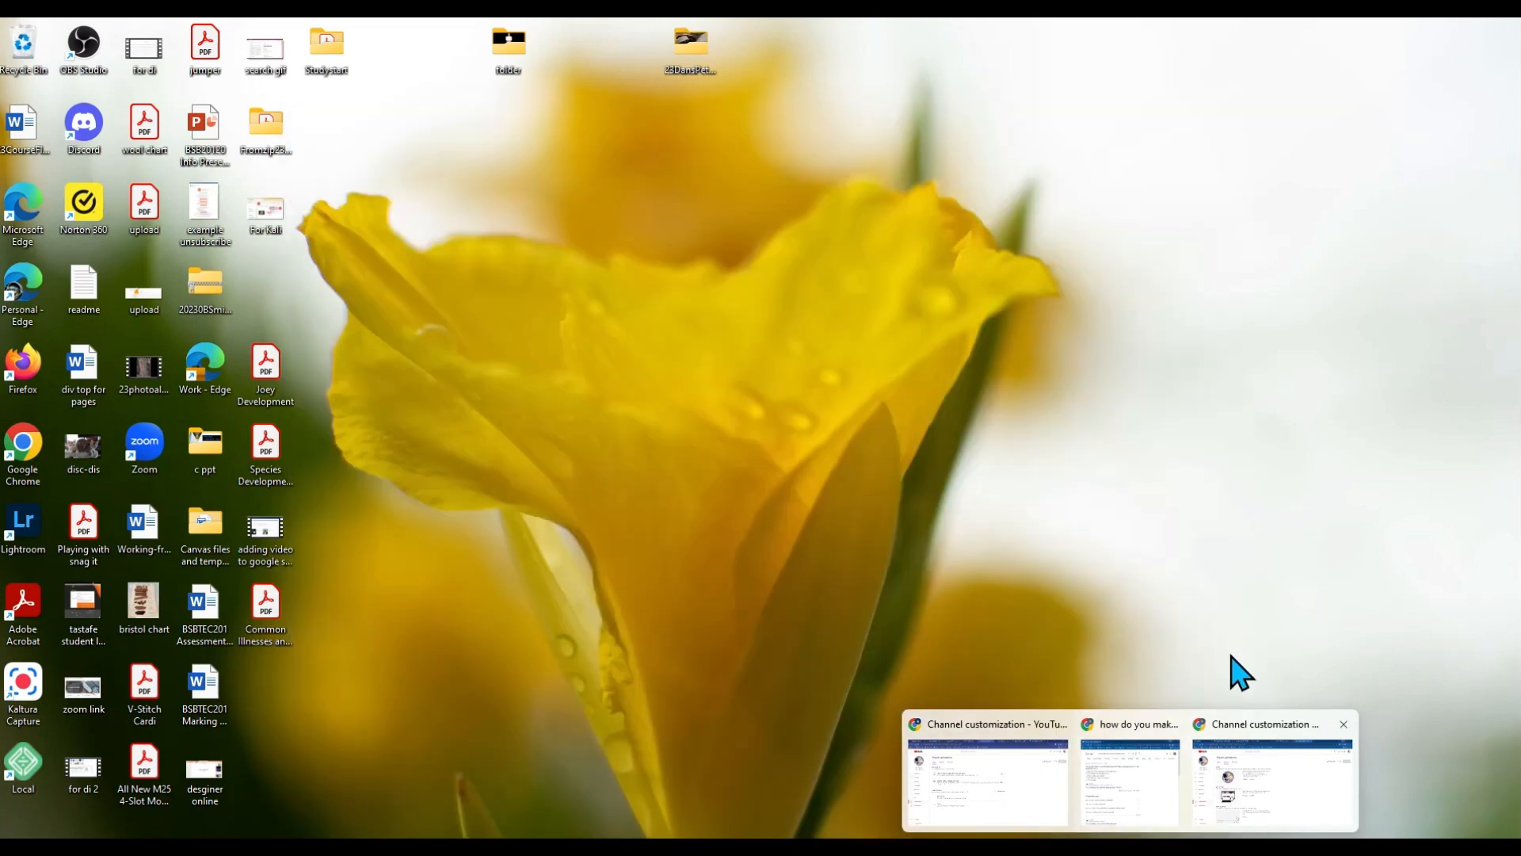
pyautogui.click(1281, 767)
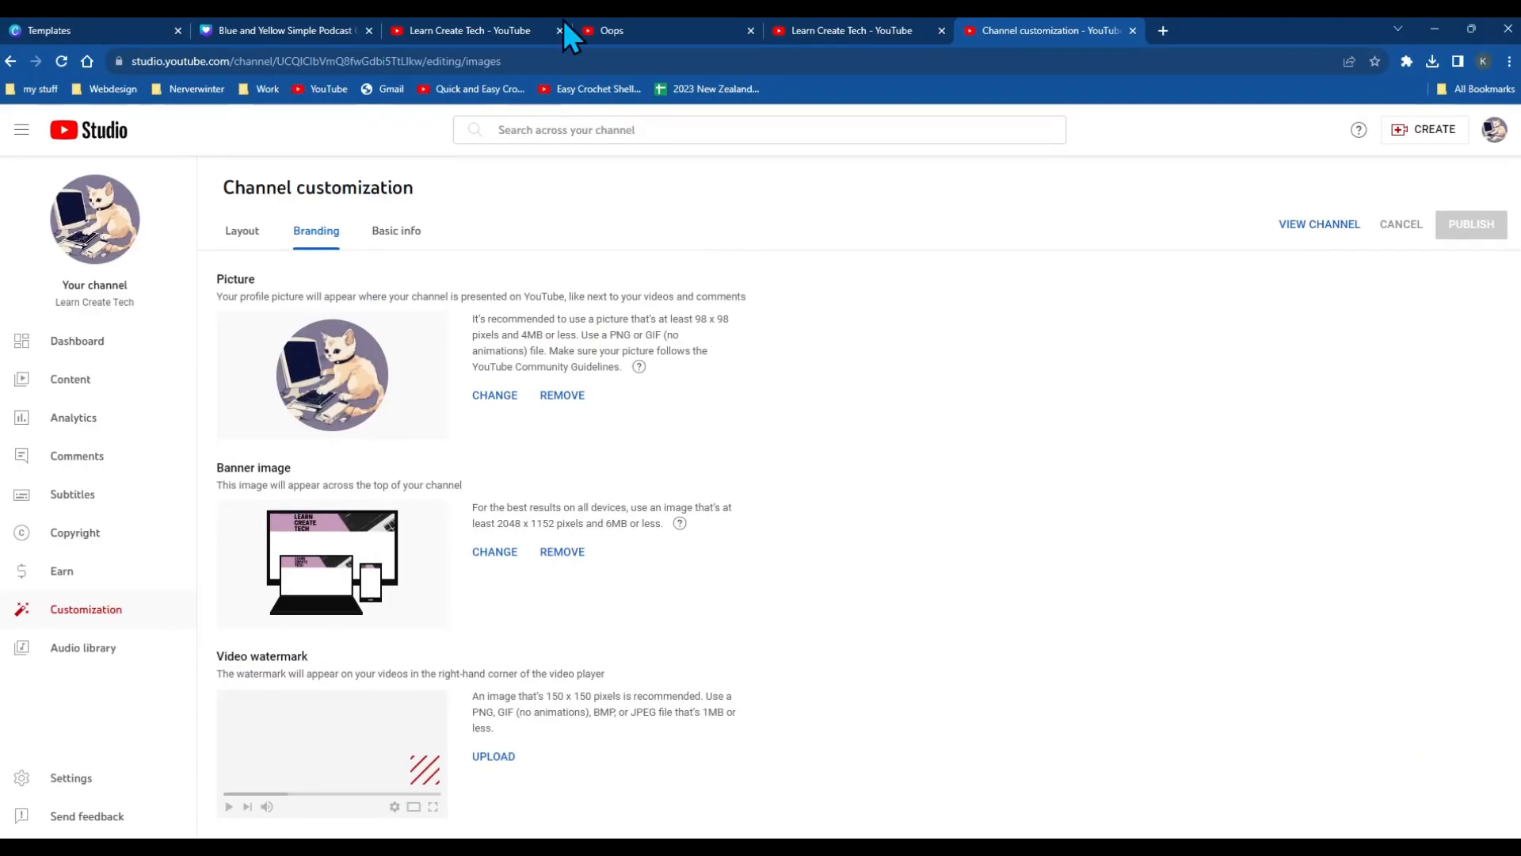
pyautogui.click(292, 31)
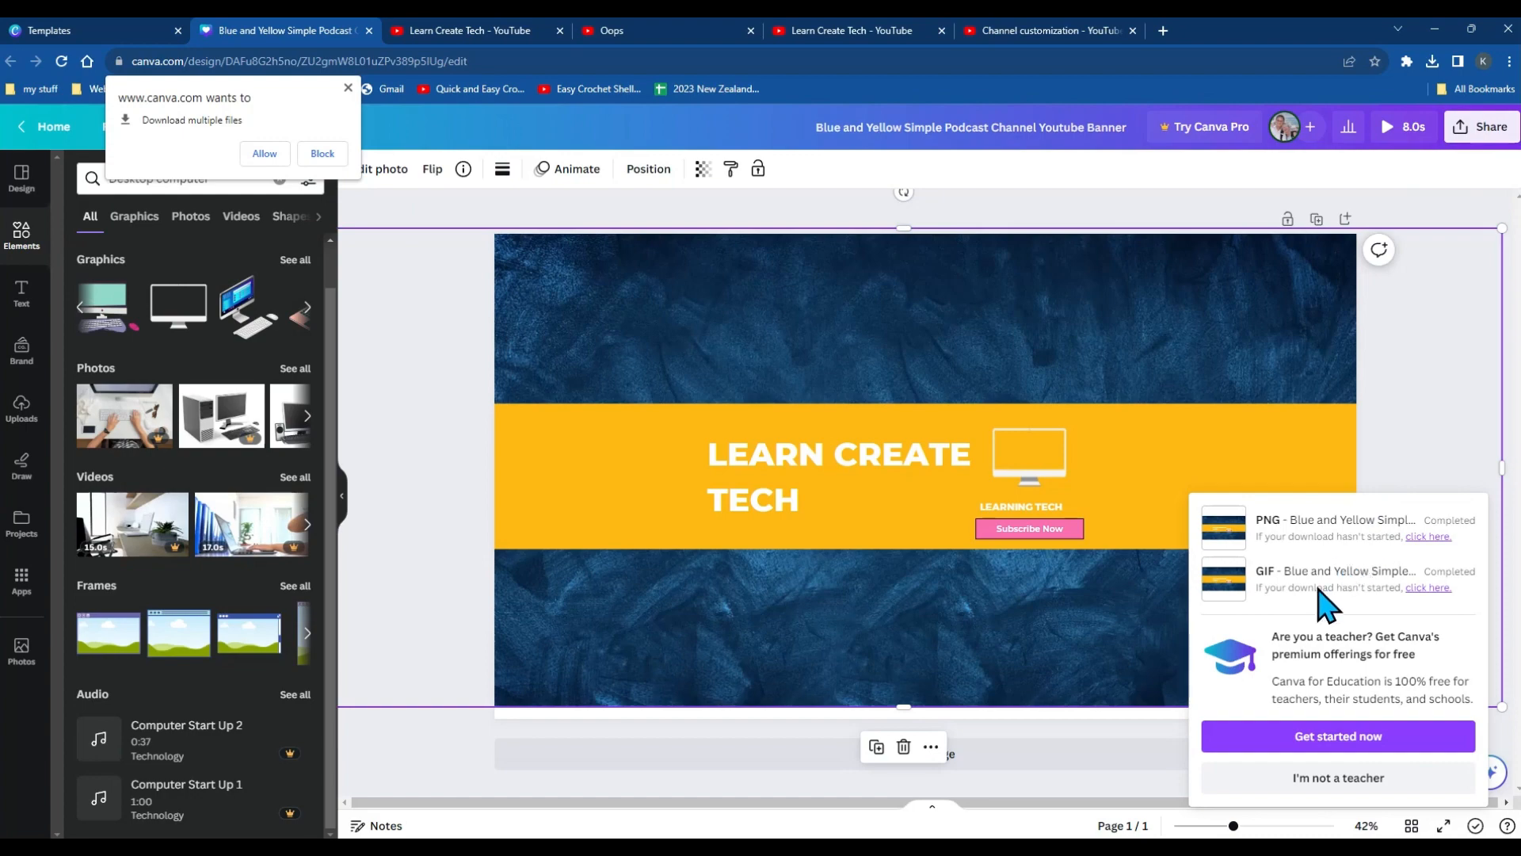
# Download the banner GIF from Canva and upload it in YouTube Studio as the channel's video watermark, keeping the default crop
pyautogui.click(1434, 590)
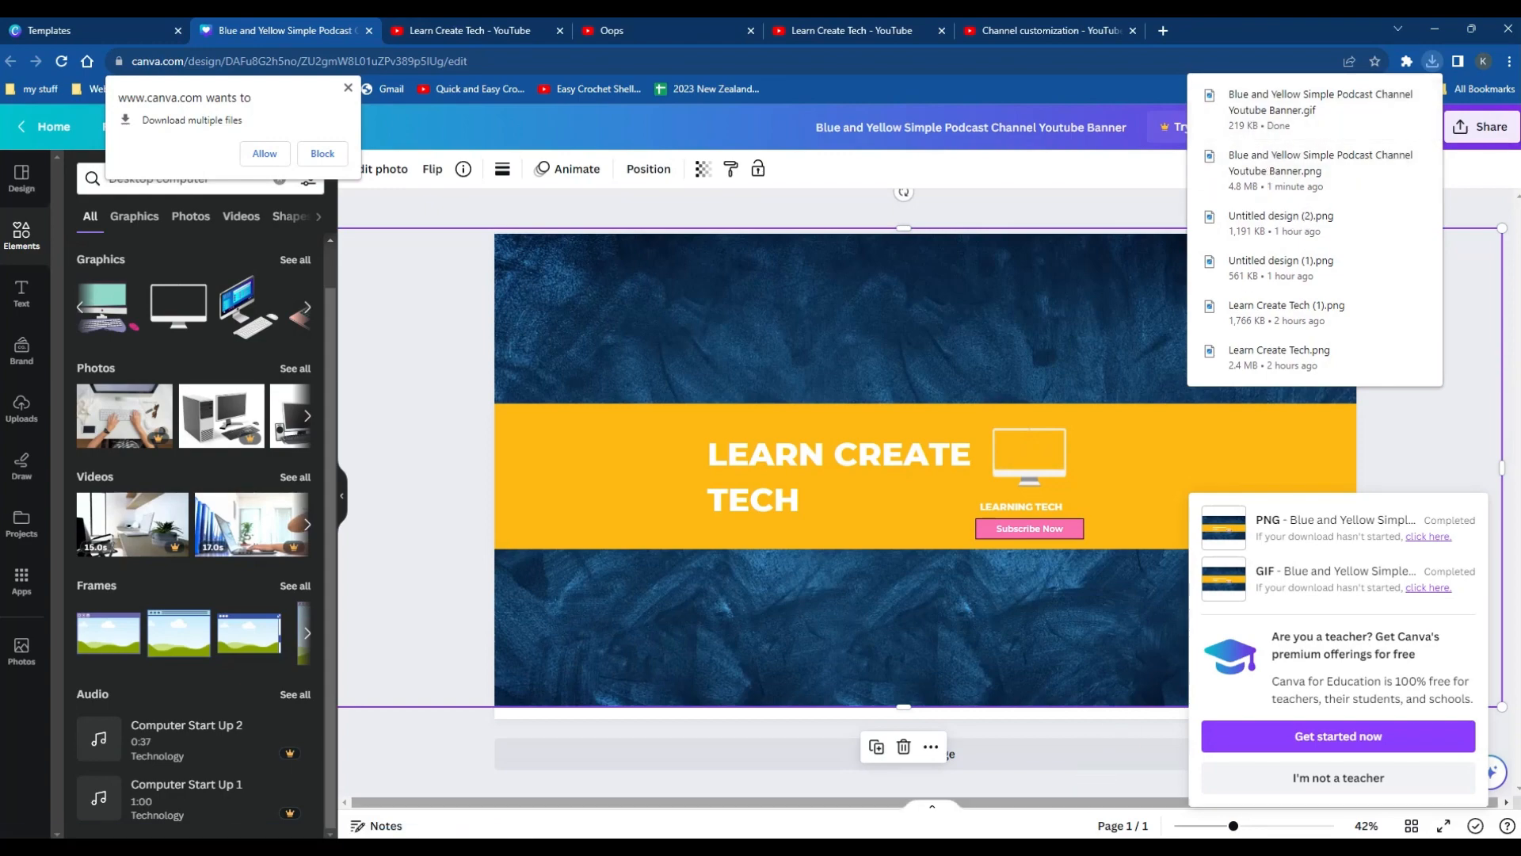
pyautogui.click(1015, 28)
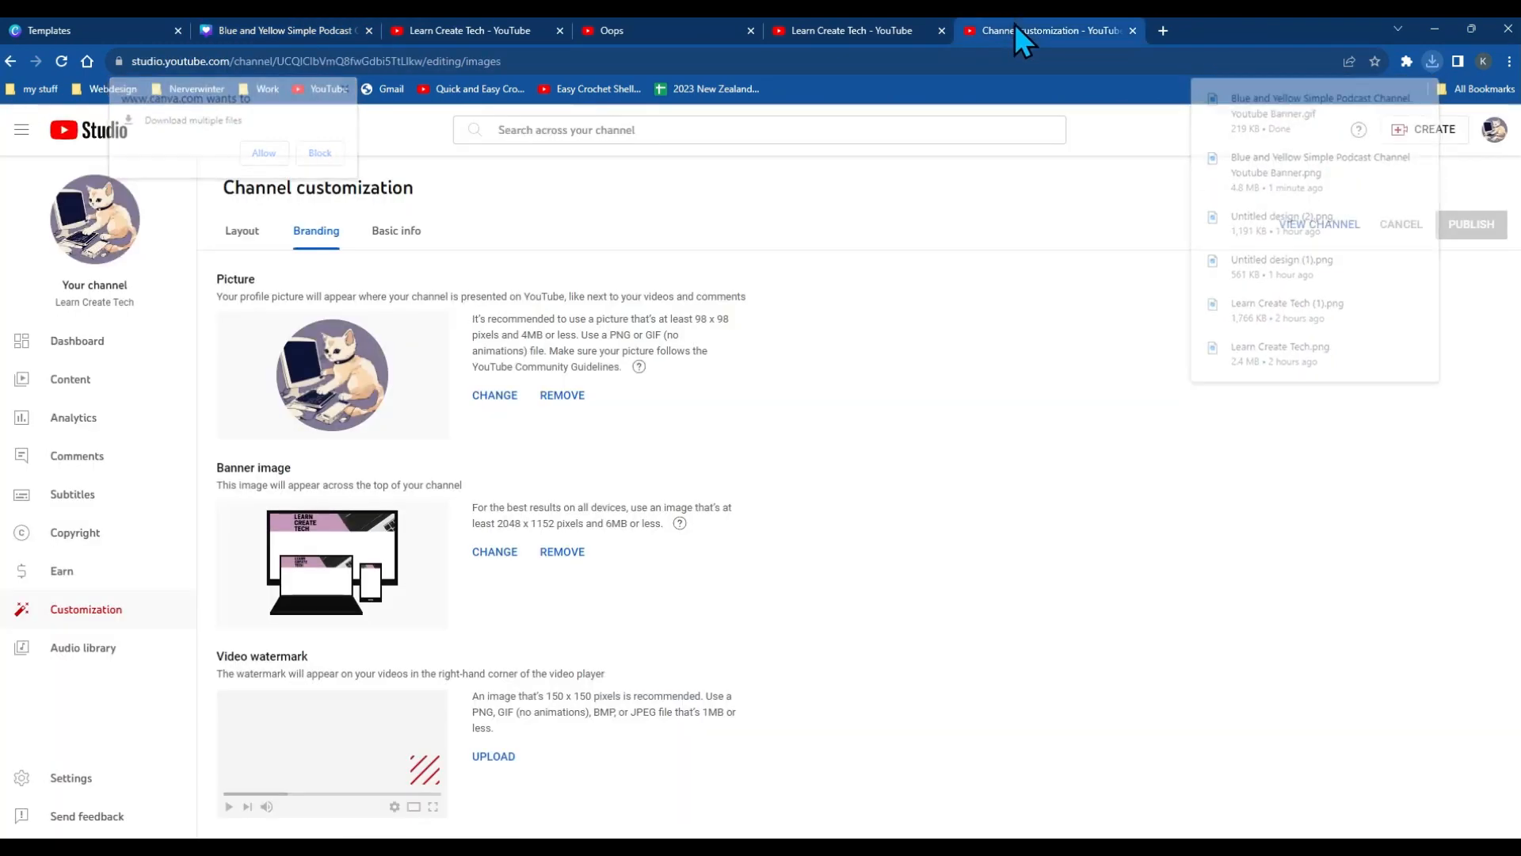
pyautogui.click(498, 757)
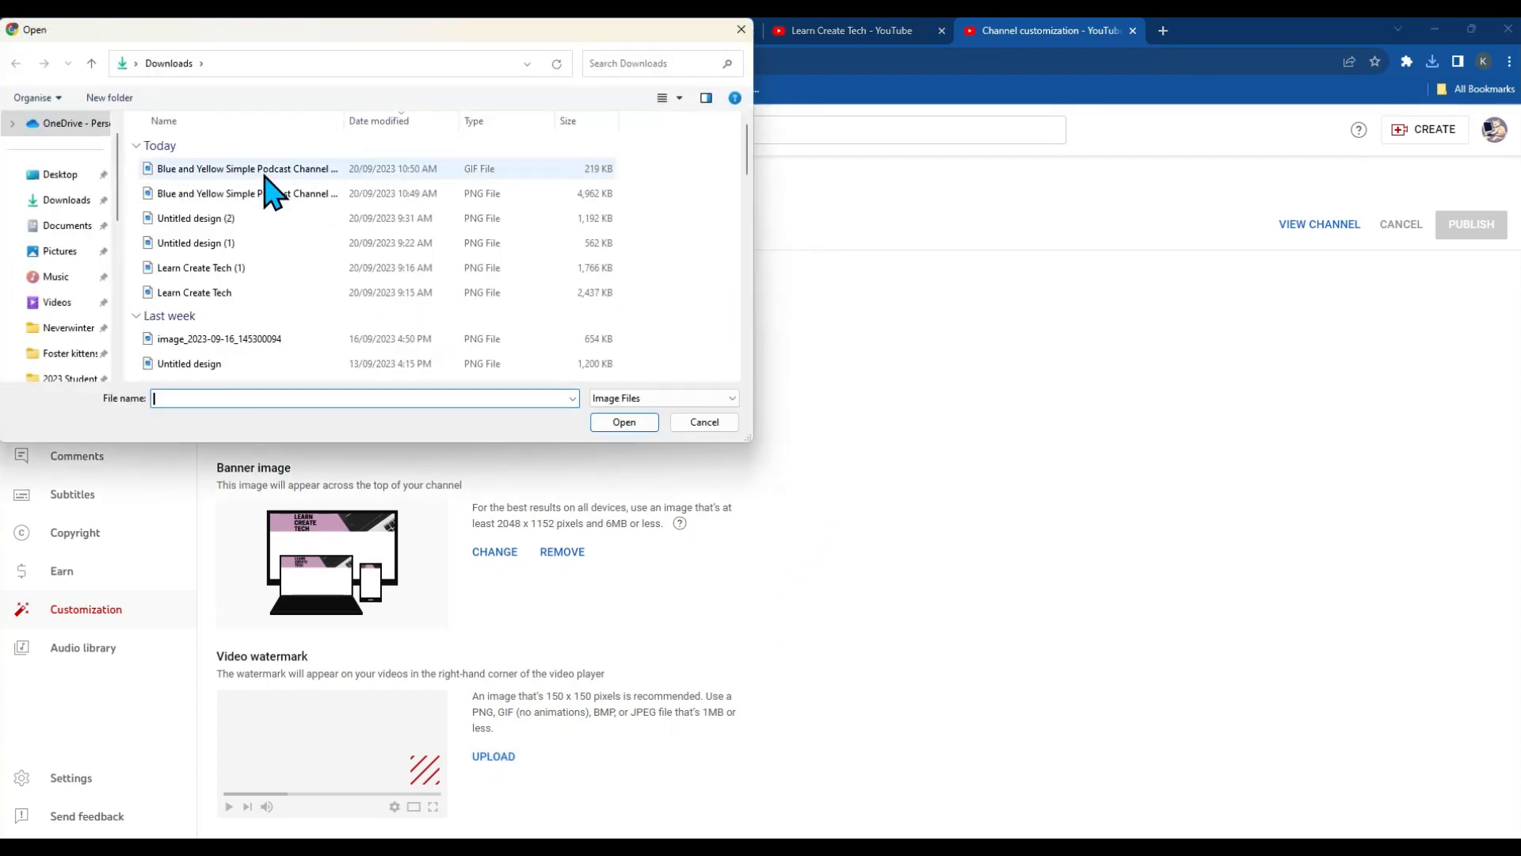
pyautogui.click(352, 170)
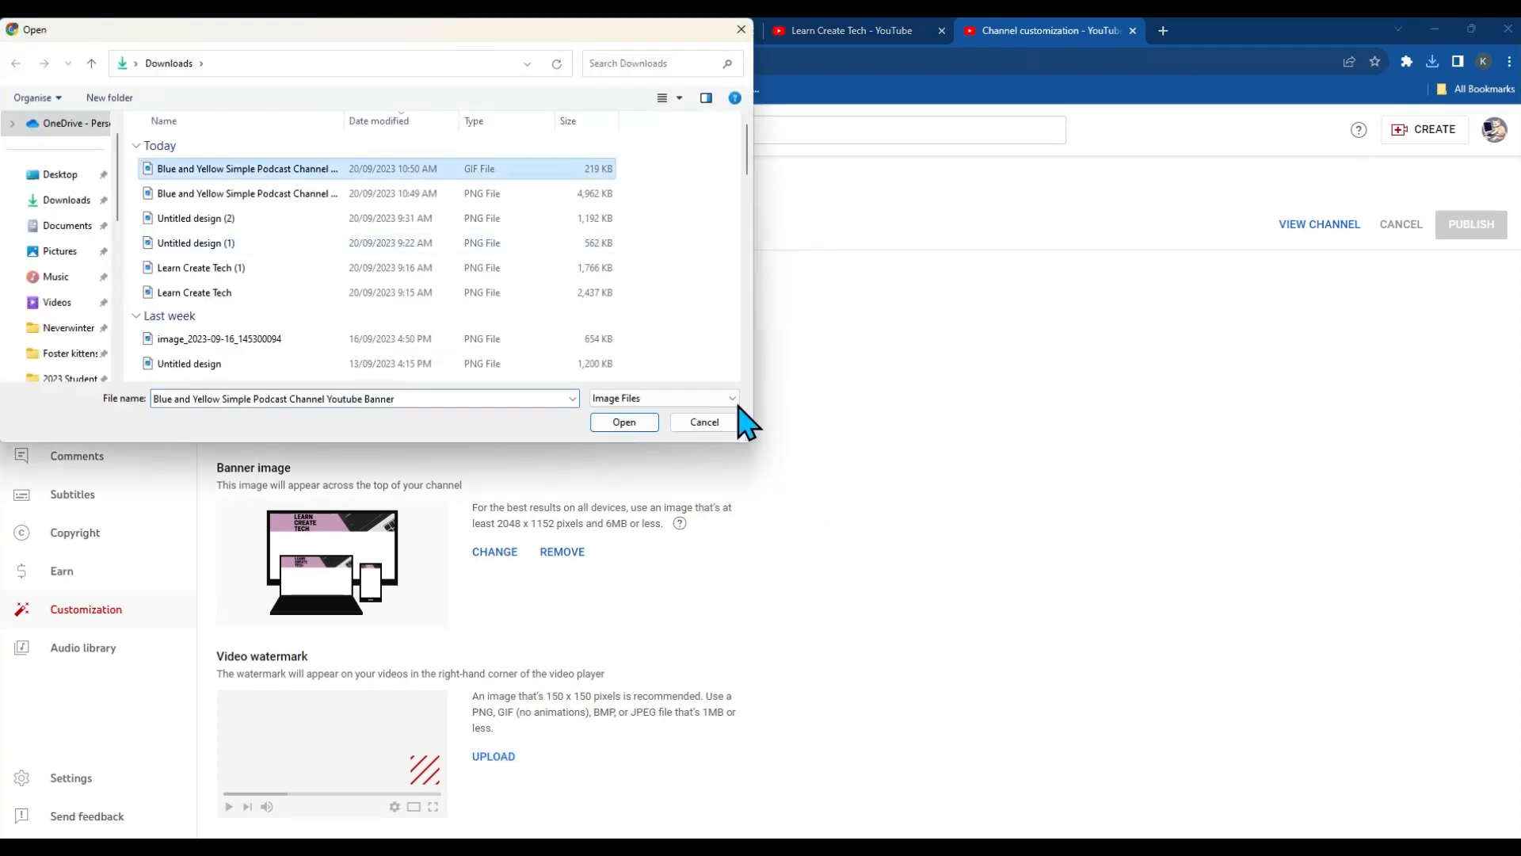
pyautogui.click(626, 423)
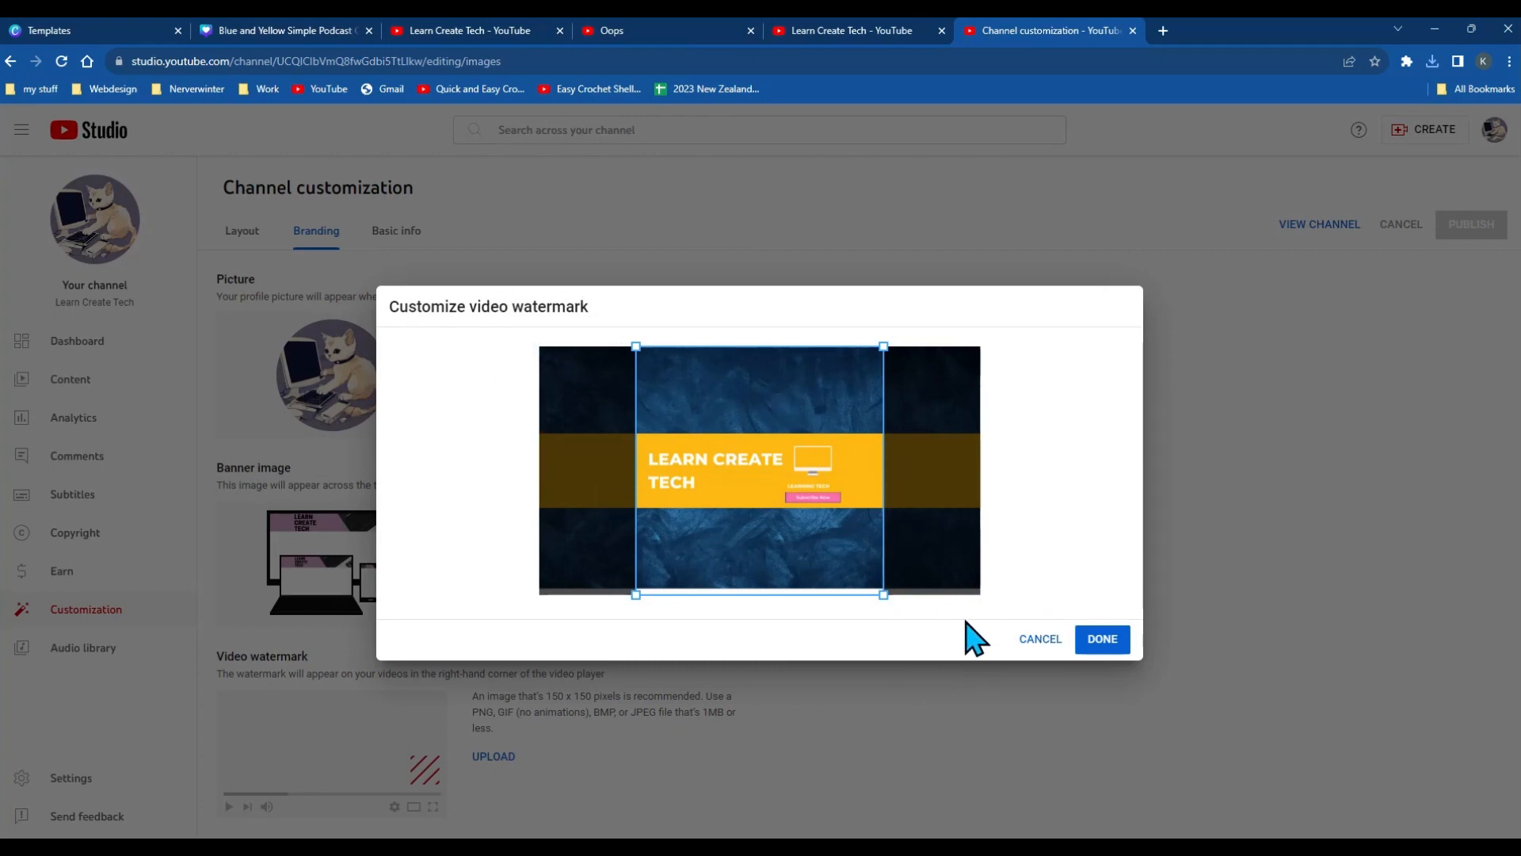
pyautogui.click(1100, 644)
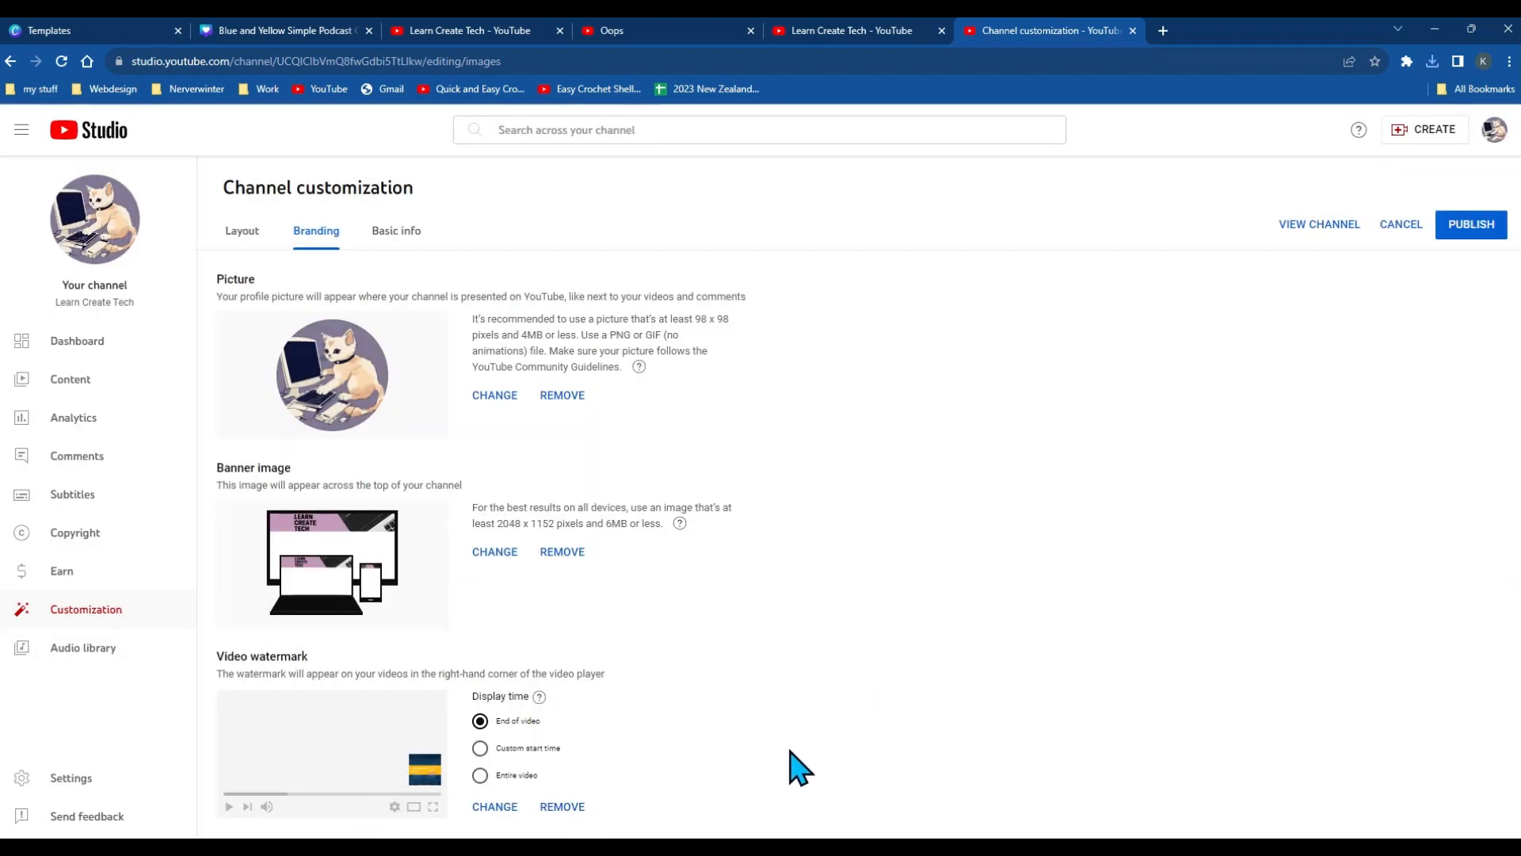
# Publish the video watermark with its display time set to the entire video, and open the channel page
pyautogui.click(480, 777)
pyautogui.click(1472, 225)
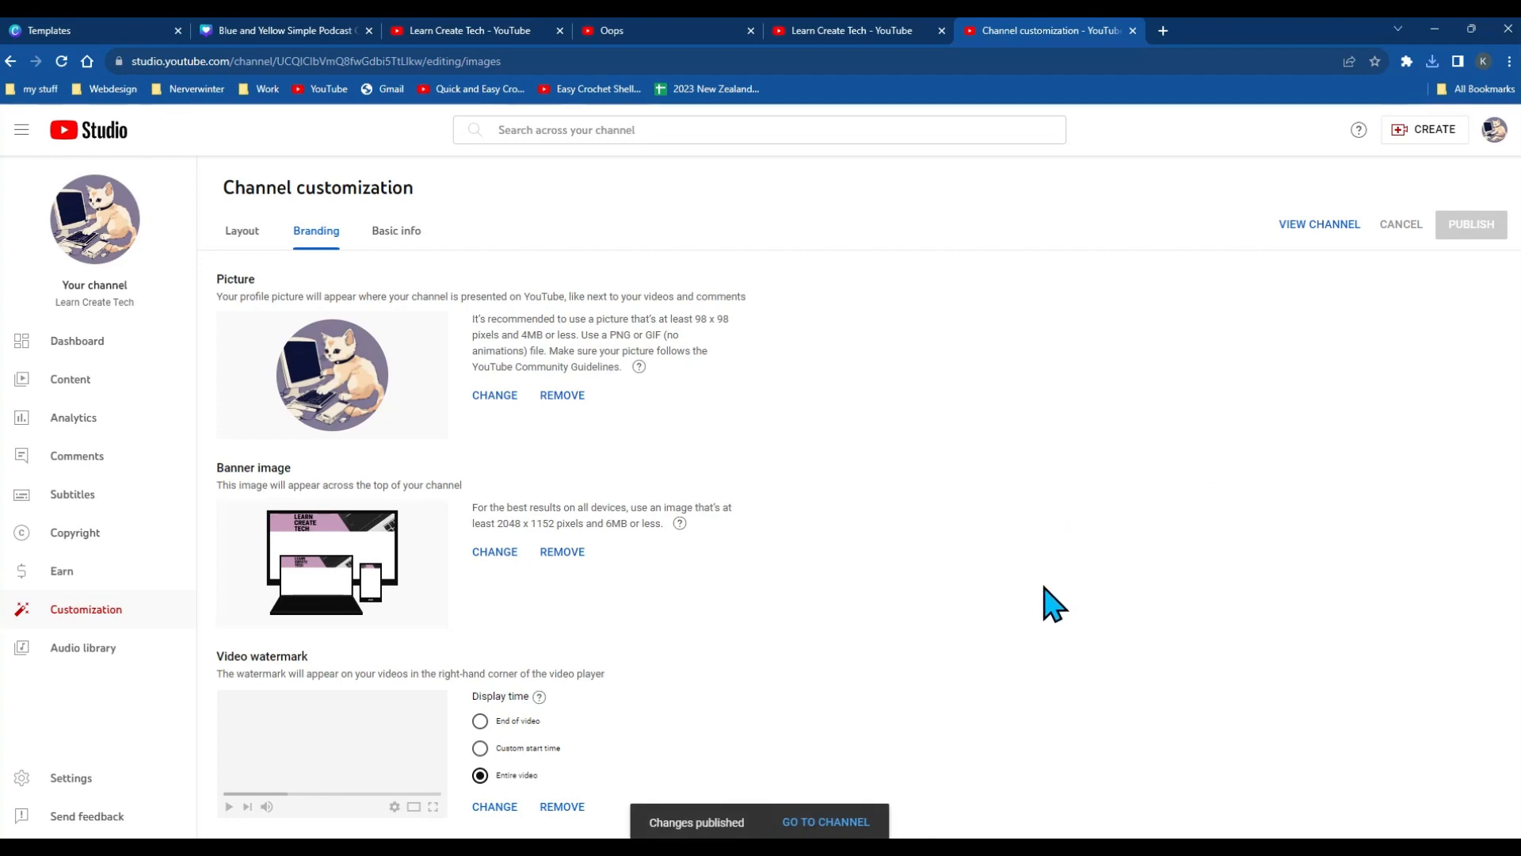
pyautogui.click(832, 825)
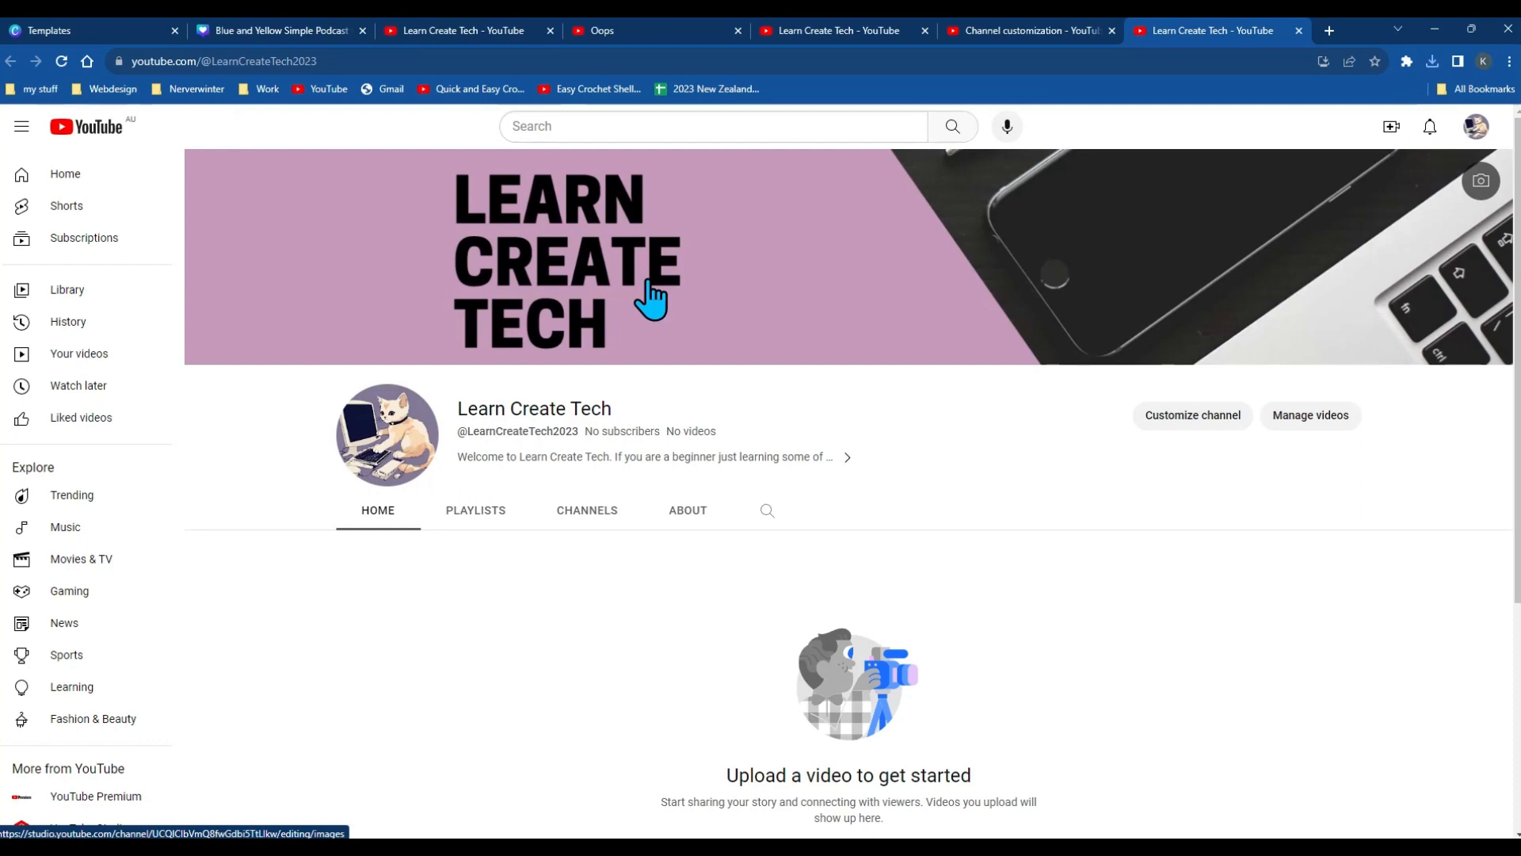
# Replace the channel's banner image in YouTube Studio with the Blue and Yellow Simple Podcast Channel Youtube Banner PNG and publish it
pyautogui.click(1014, 36)
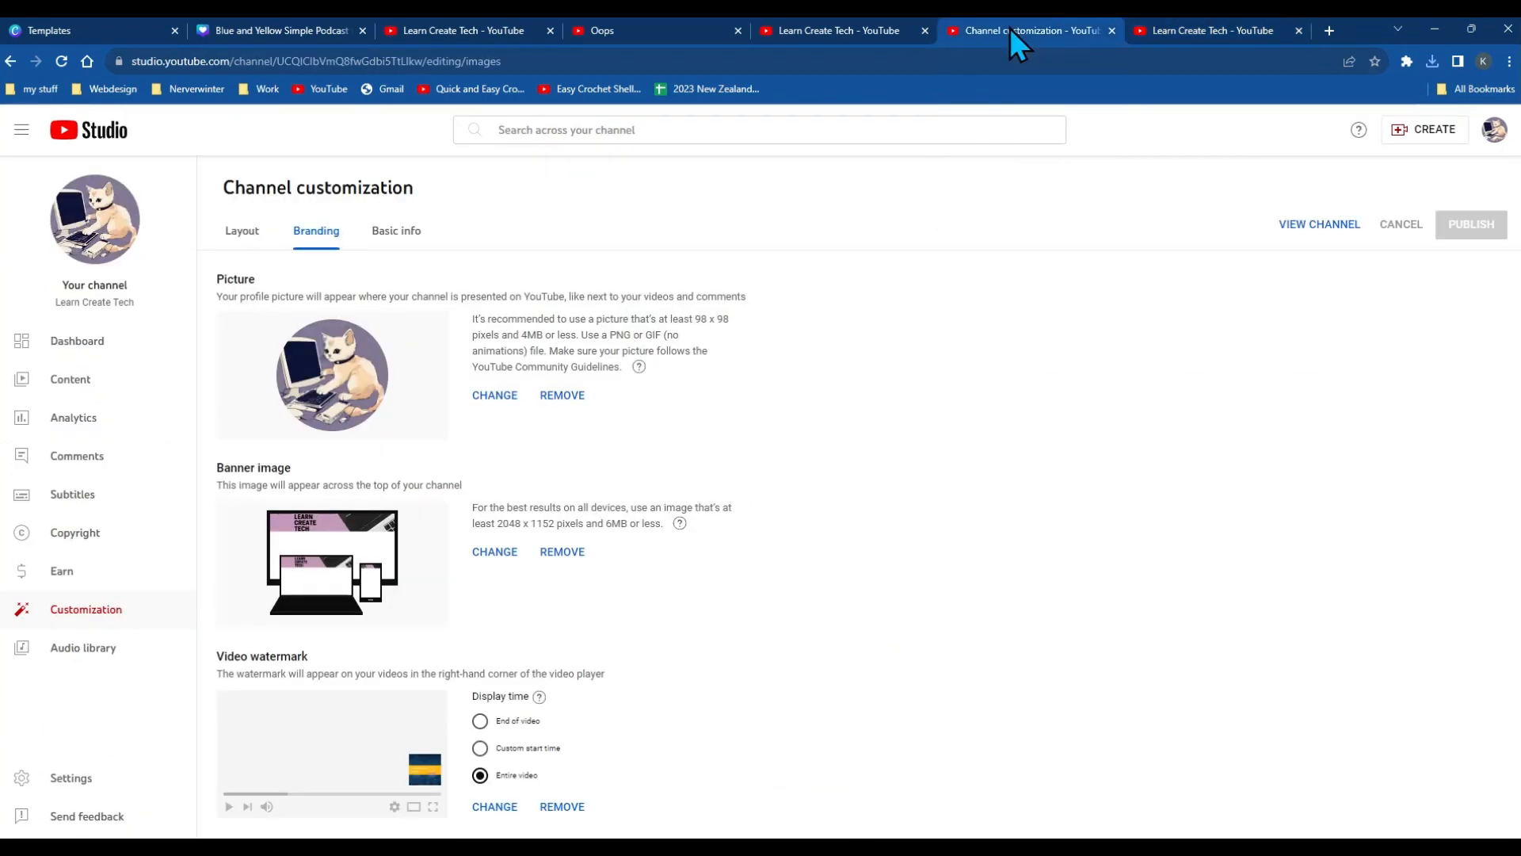
pyautogui.click(495, 552)
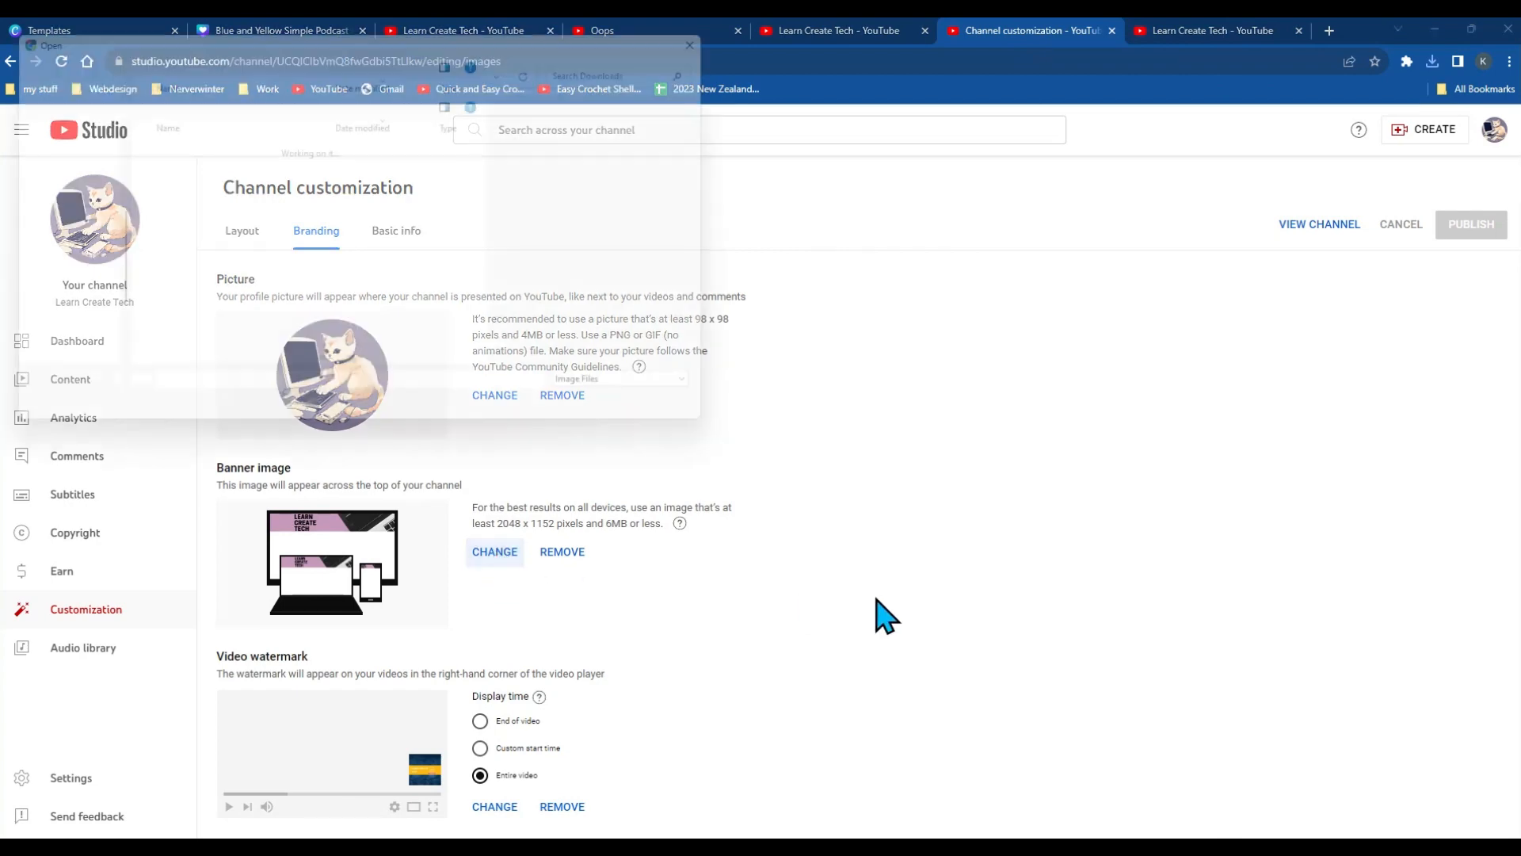
pyautogui.click(324, 195)
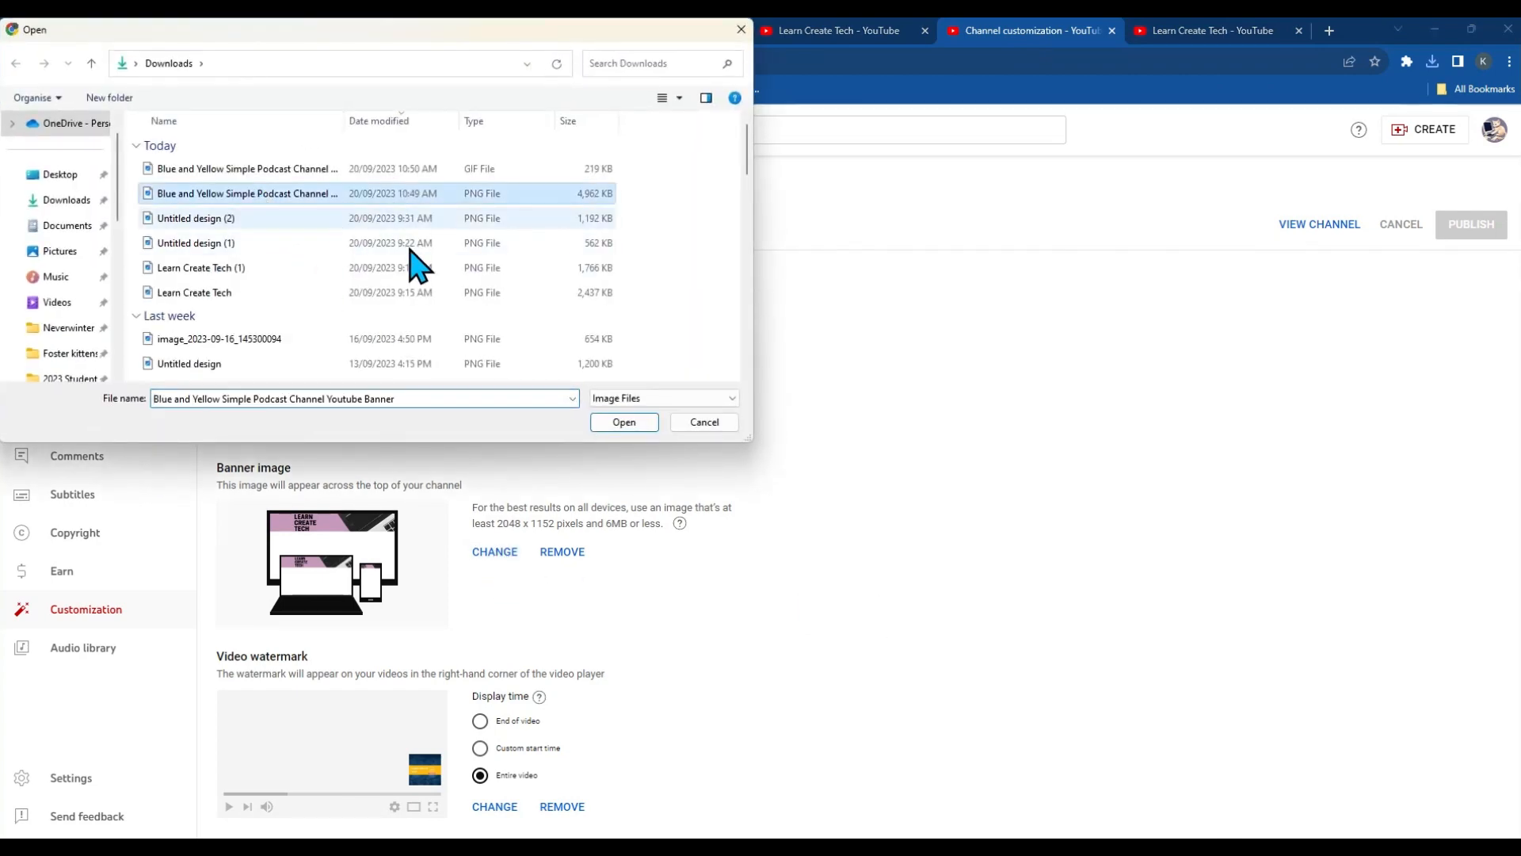
pyautogui.click(623, 423)
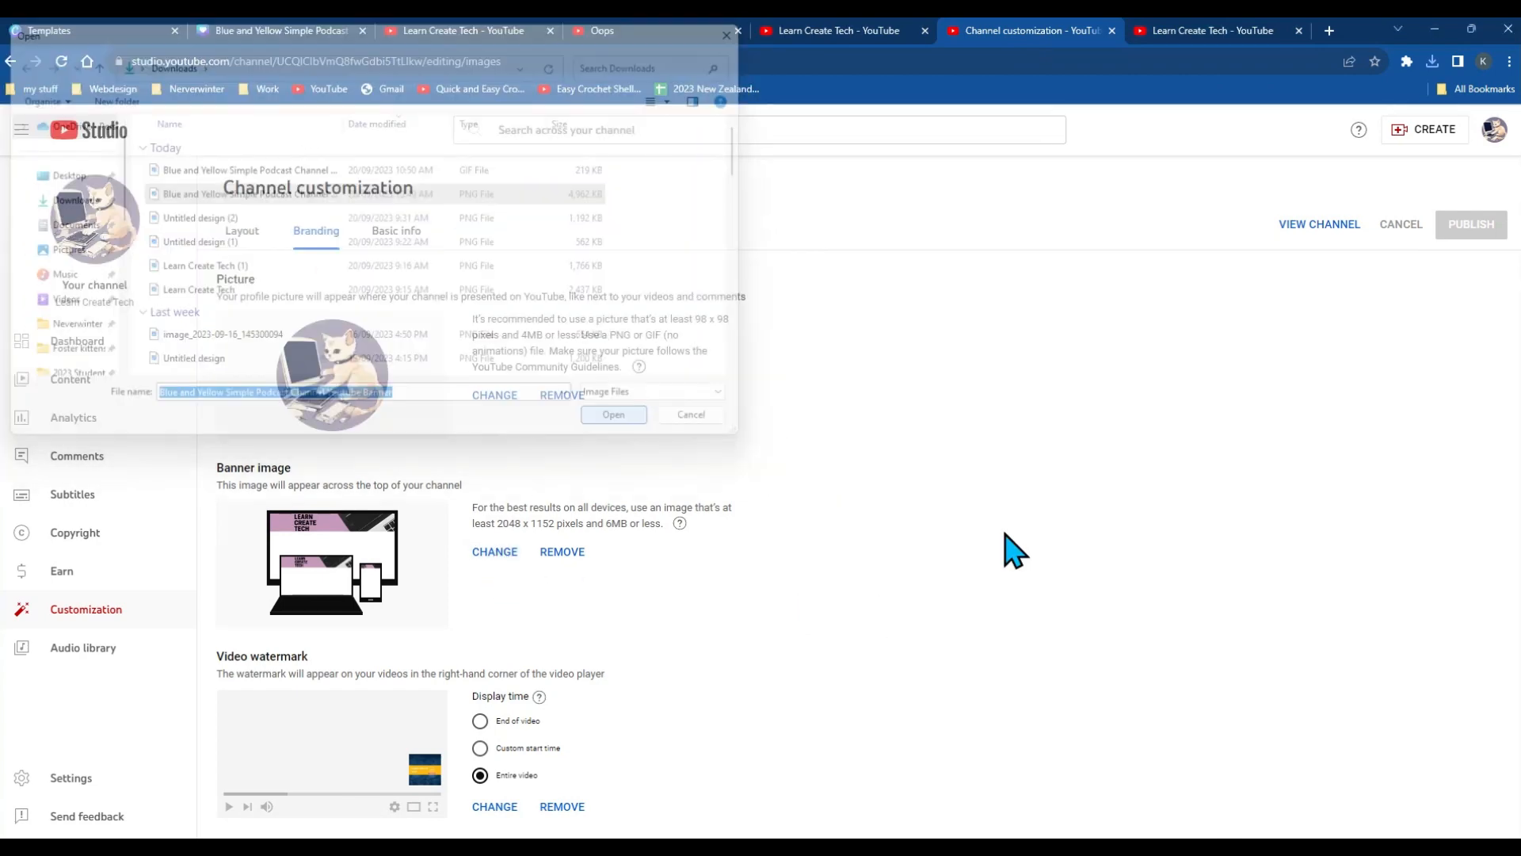
pyautogui.click(1118, 729)
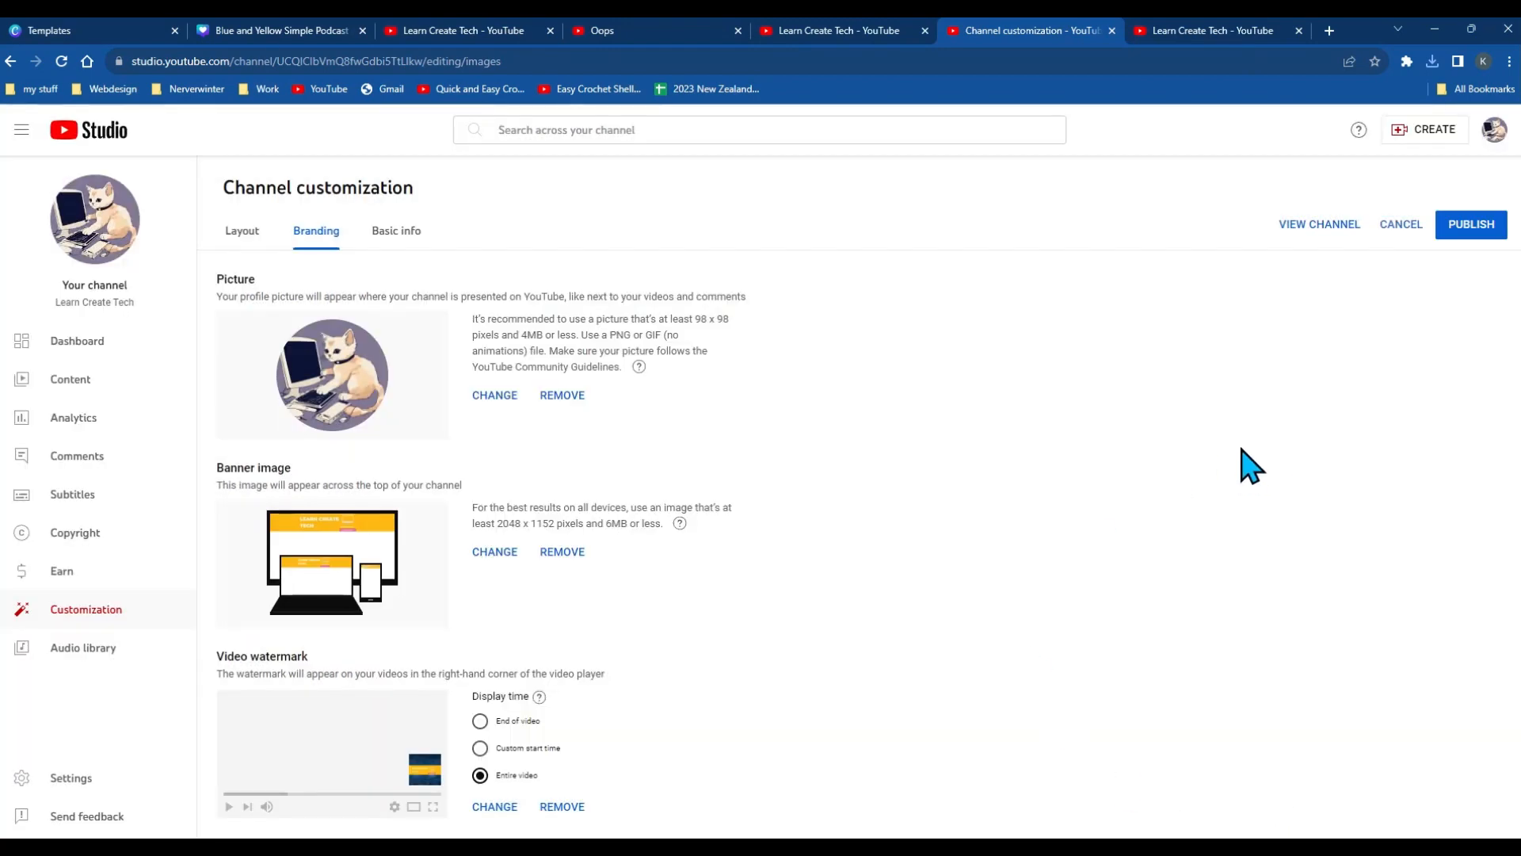
pyautogui.click(1472, 226)
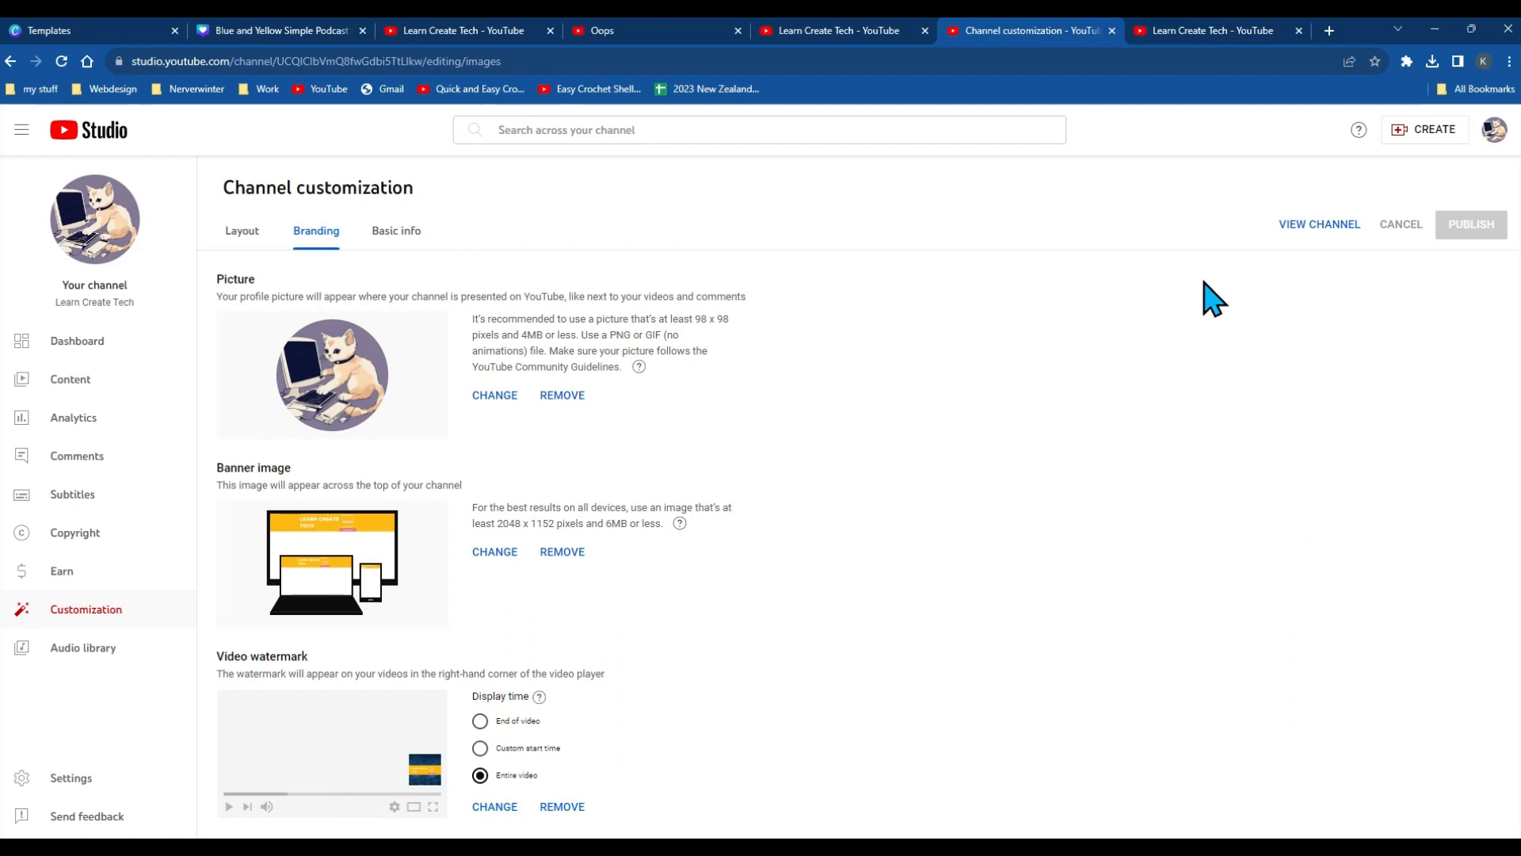
# View the Learn Create Tech channel page, reload it to check the new banner, and look through its Playlists, Channels and Home sections
pyautogui.click(1315, 226)
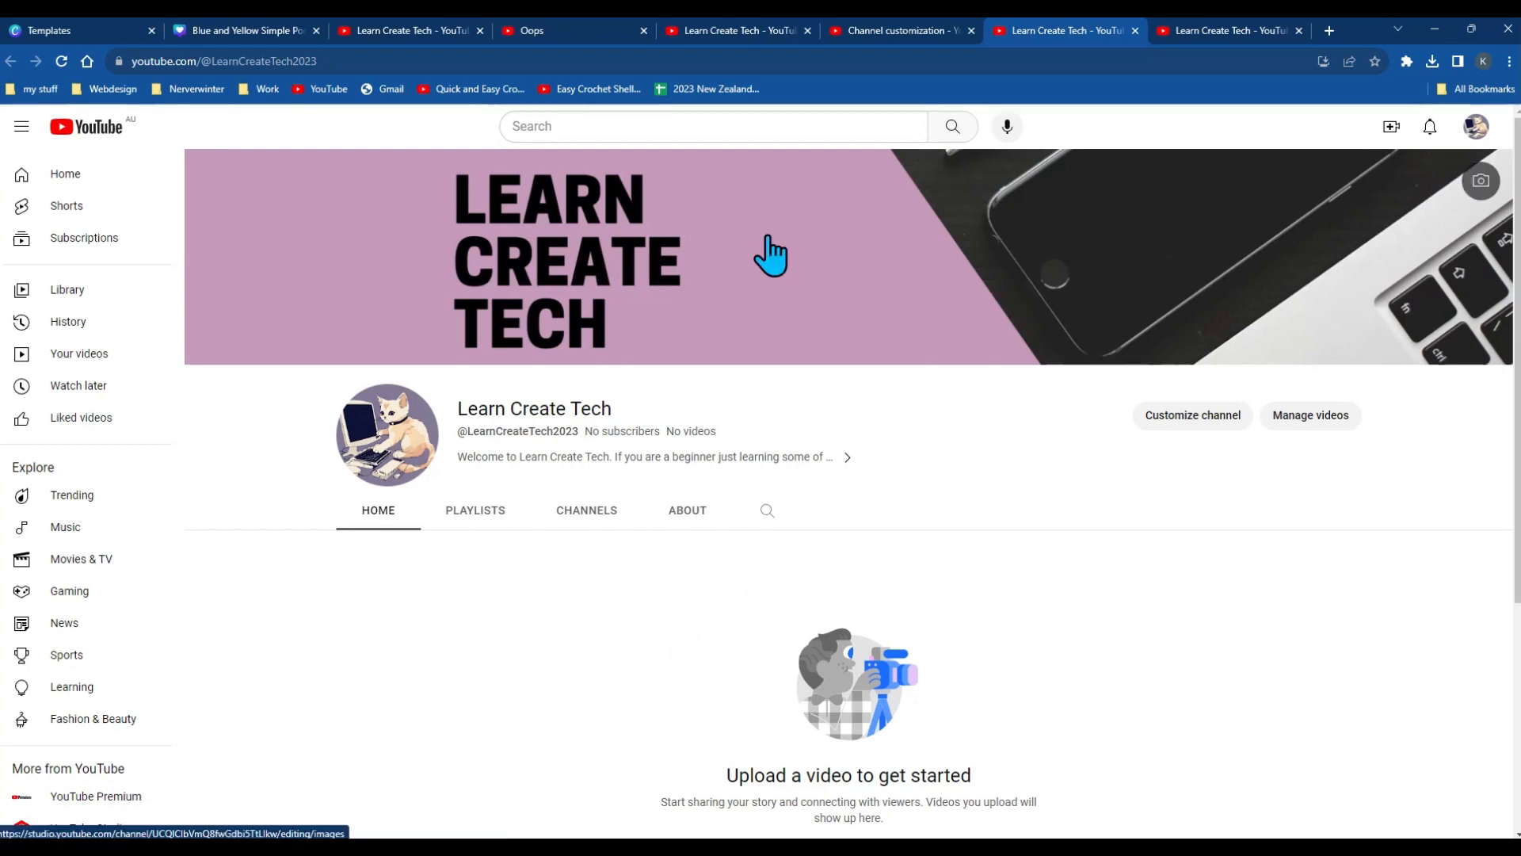
pyautogui.click(61, 61)
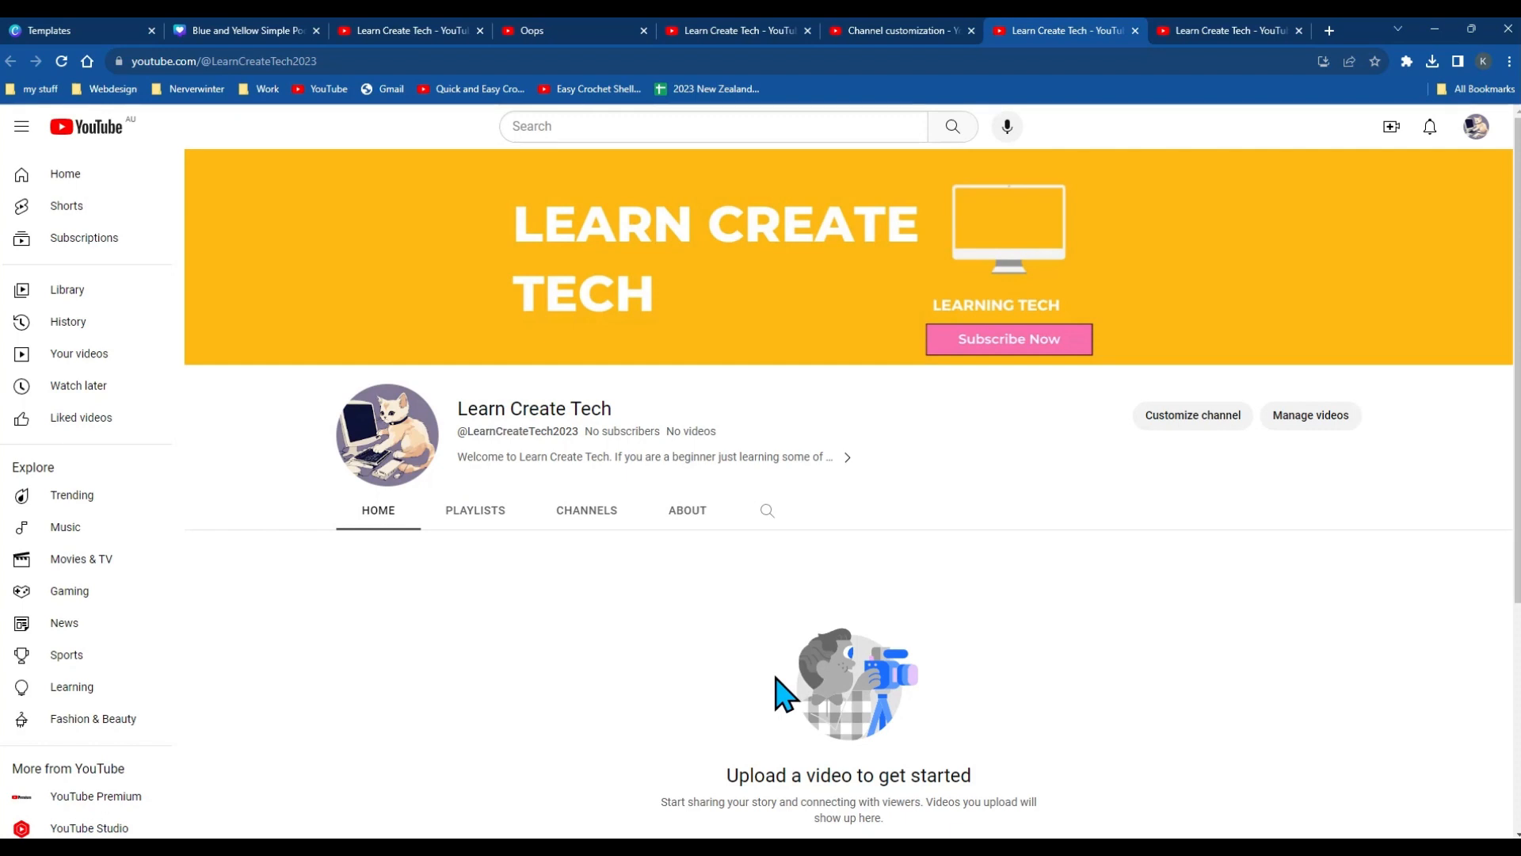
pyautogui.click(476, 511)
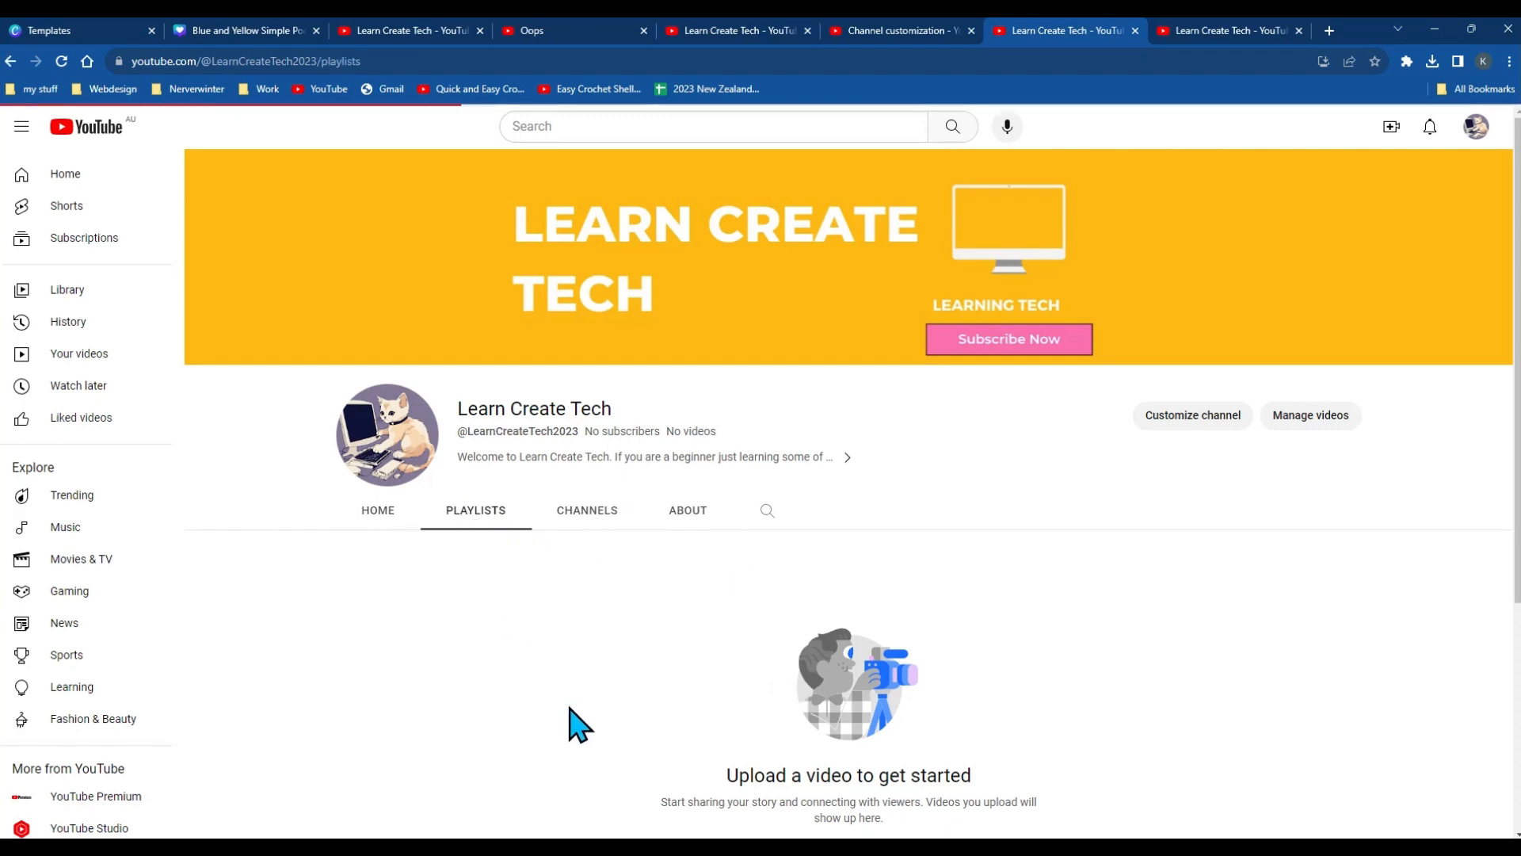
pyautogui.click(585, 523)
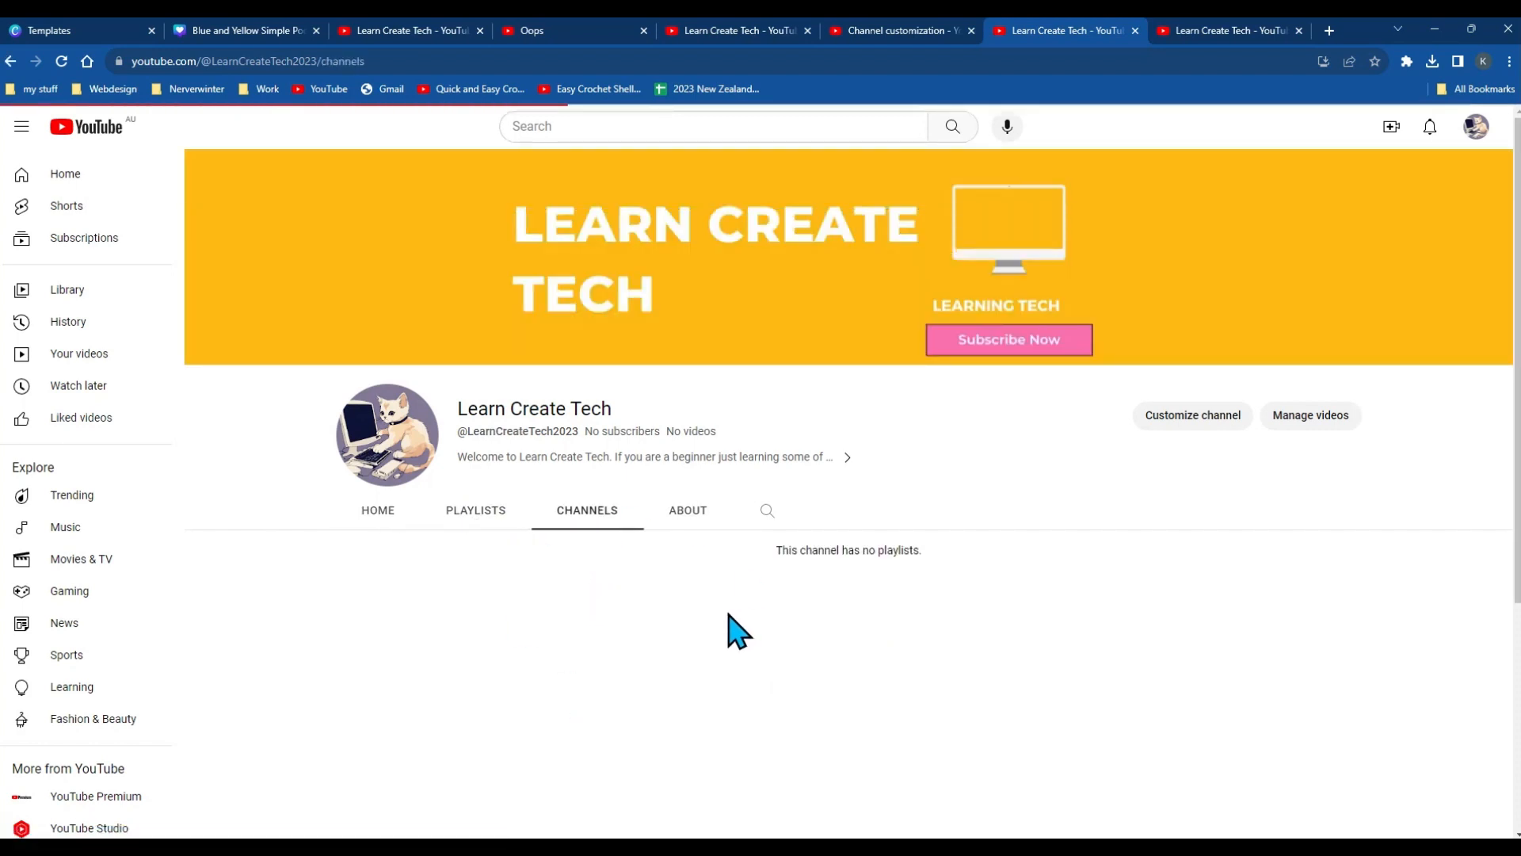
pyautogui.click(379, 519)
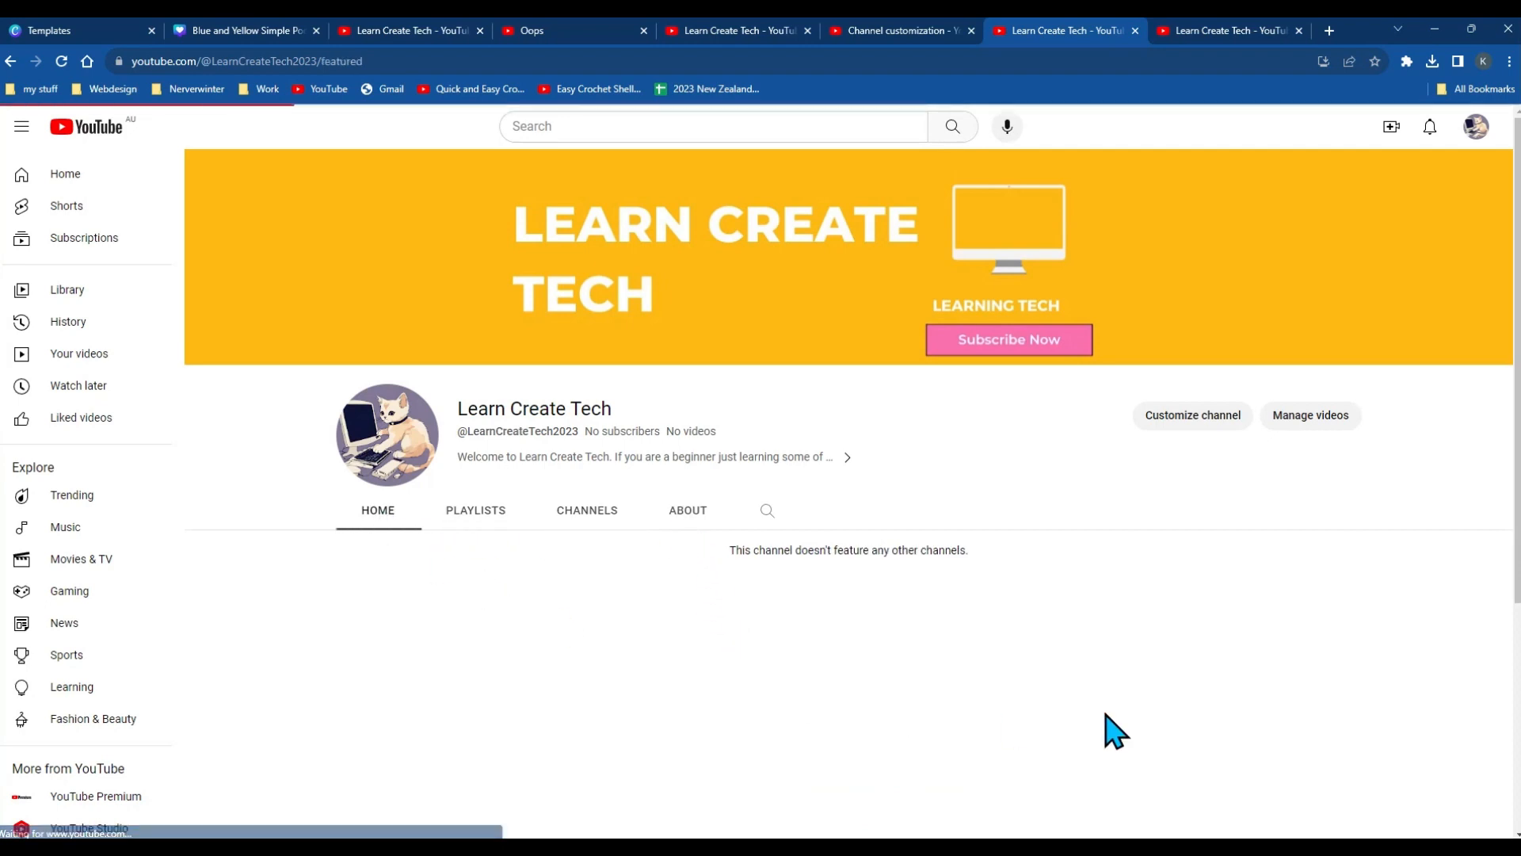